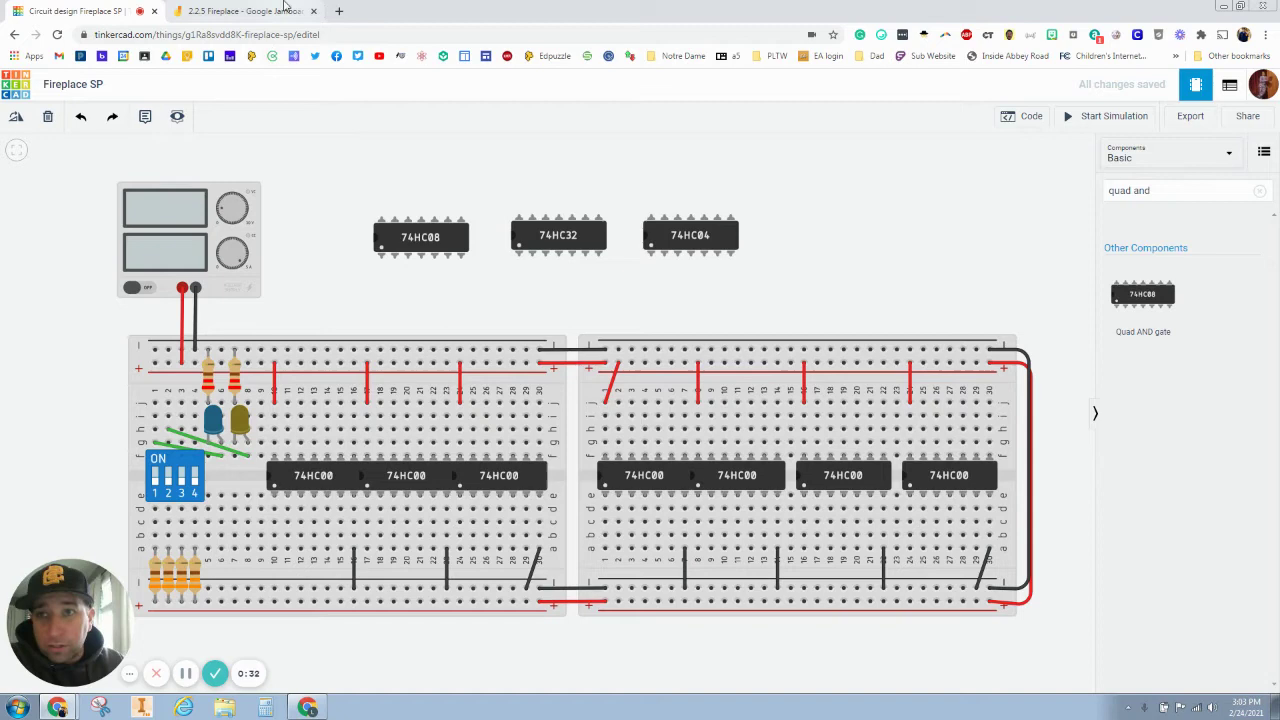
# Switch to the '2.2.5 Fireplace' Jamboard tab with the Simple NAND Design diagram.
pyautogui.click(276, 10)
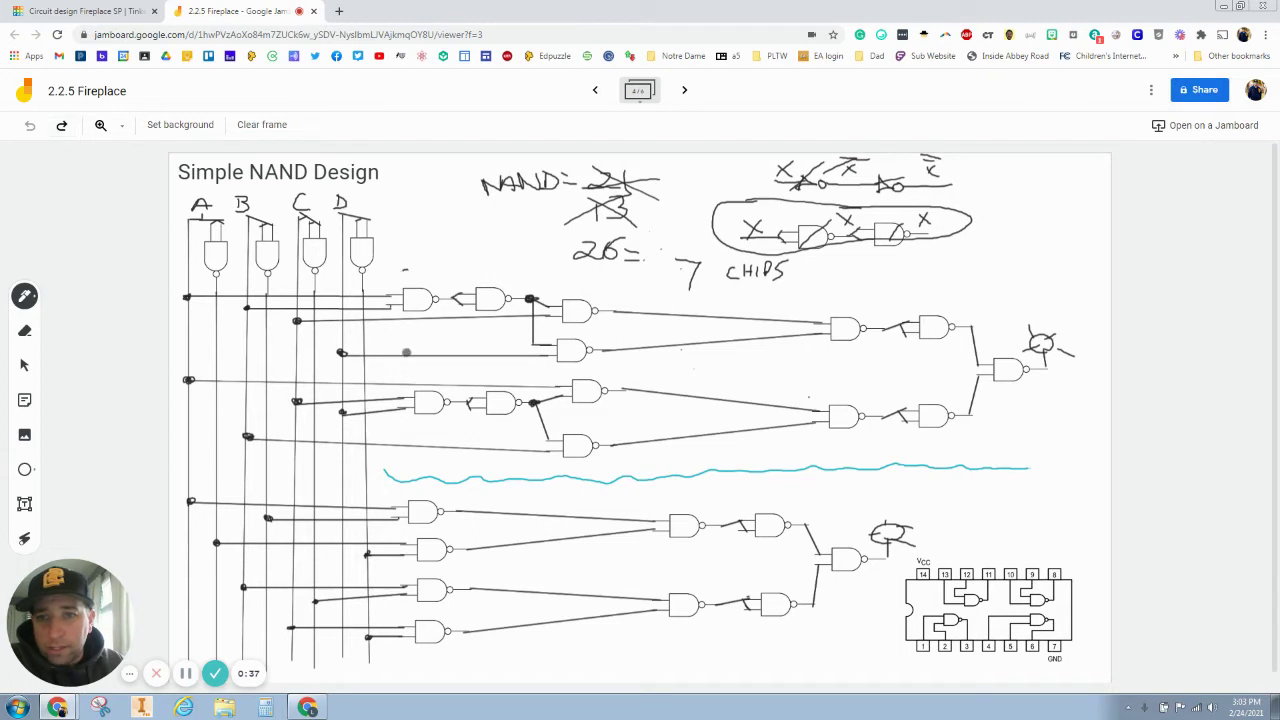
# Bracket the top group of NAND gates, number them 1 to 4, and mark gate 3's output line.
pyautogui.moveTo(405, 268); pyautogui.dragTo(405, 352)
pyautogui.moveTo(590, 282)
pyautogui.mouseDown()
pyautogui.moveTo(611, 325)
pyautogui.moveTo(605, 366)
pyautogui.mouseUp()
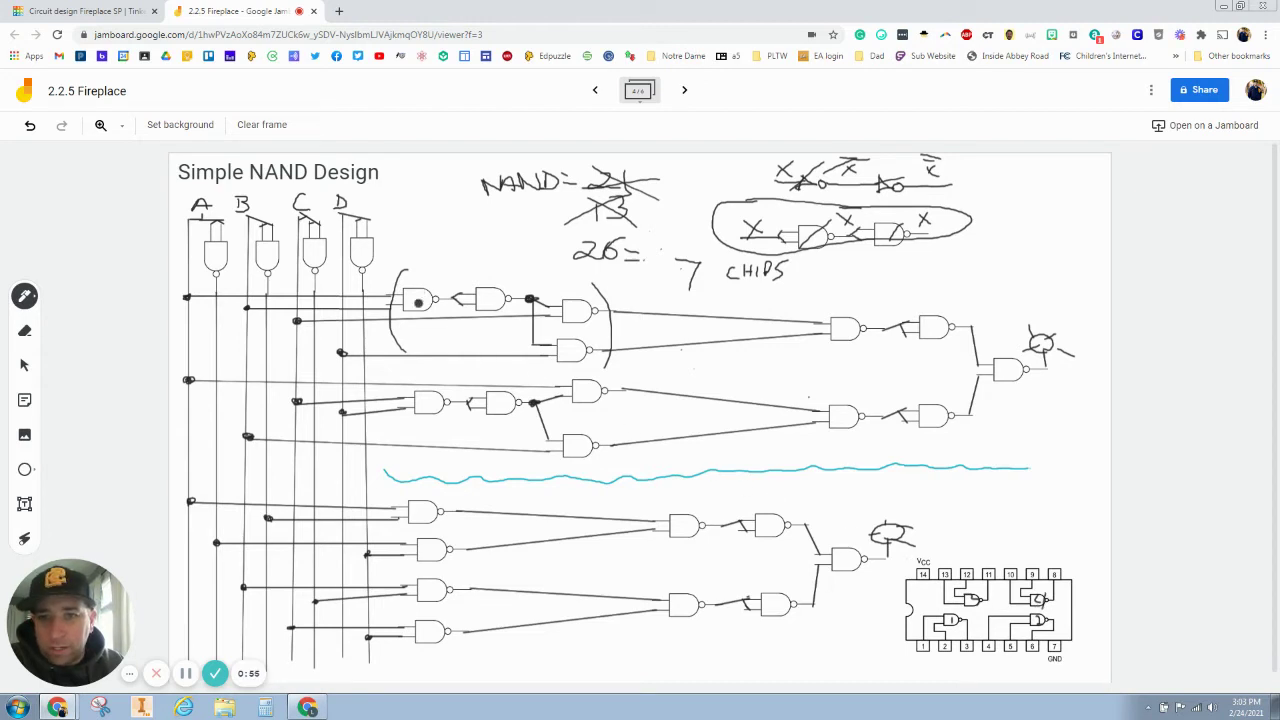
pyautogui.moveTo(484, 292); pyautogui.dragTo(497, 307)
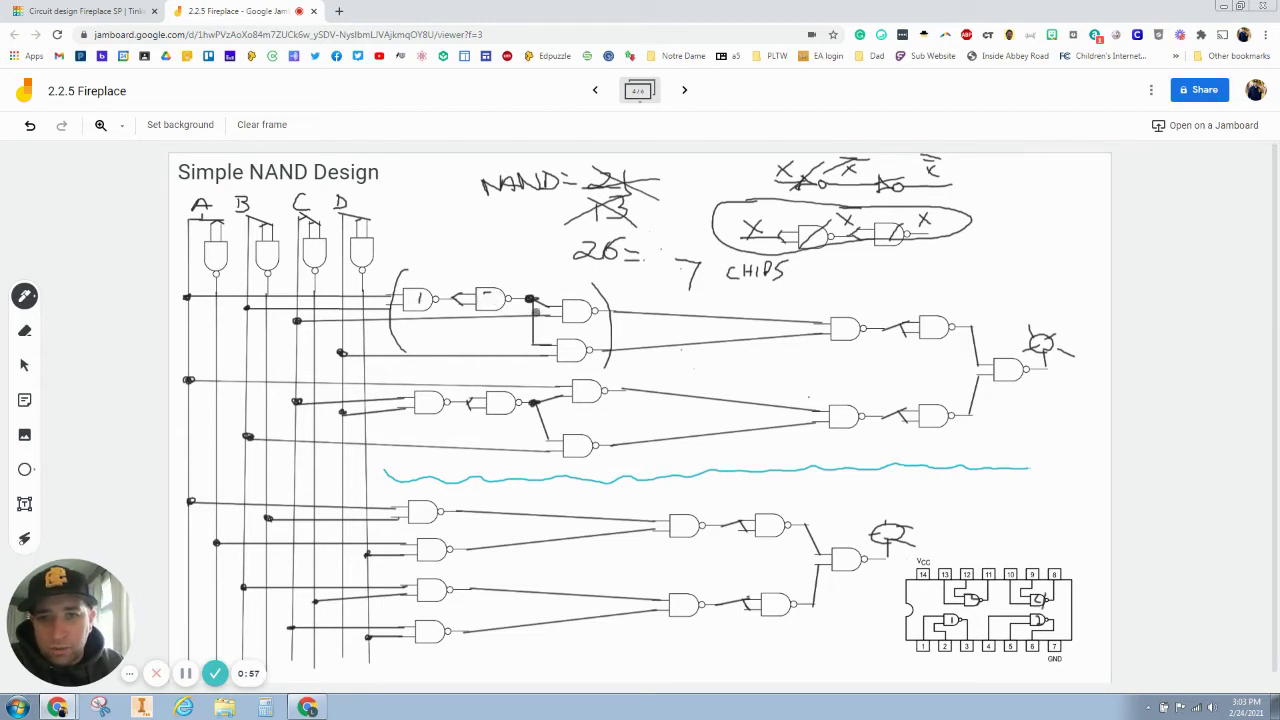
pyautogui.moveTo(574, 304); pyautogui.dragTo(572, 362)
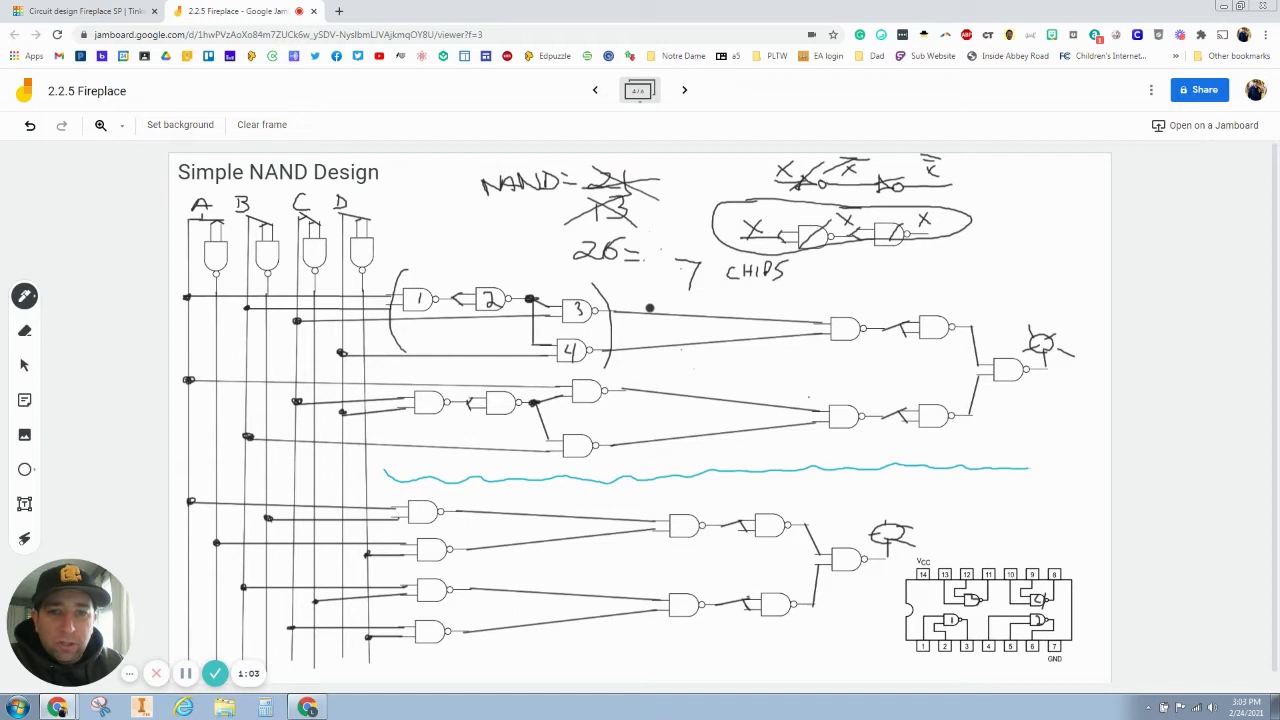
pyautogui.moveTo(645, 311)
pyautogui.mouseDown()
pyautogui.moveTo(660, 318)
pyautogui.moveTo(648, 346)
pyautogui.mouseUp()
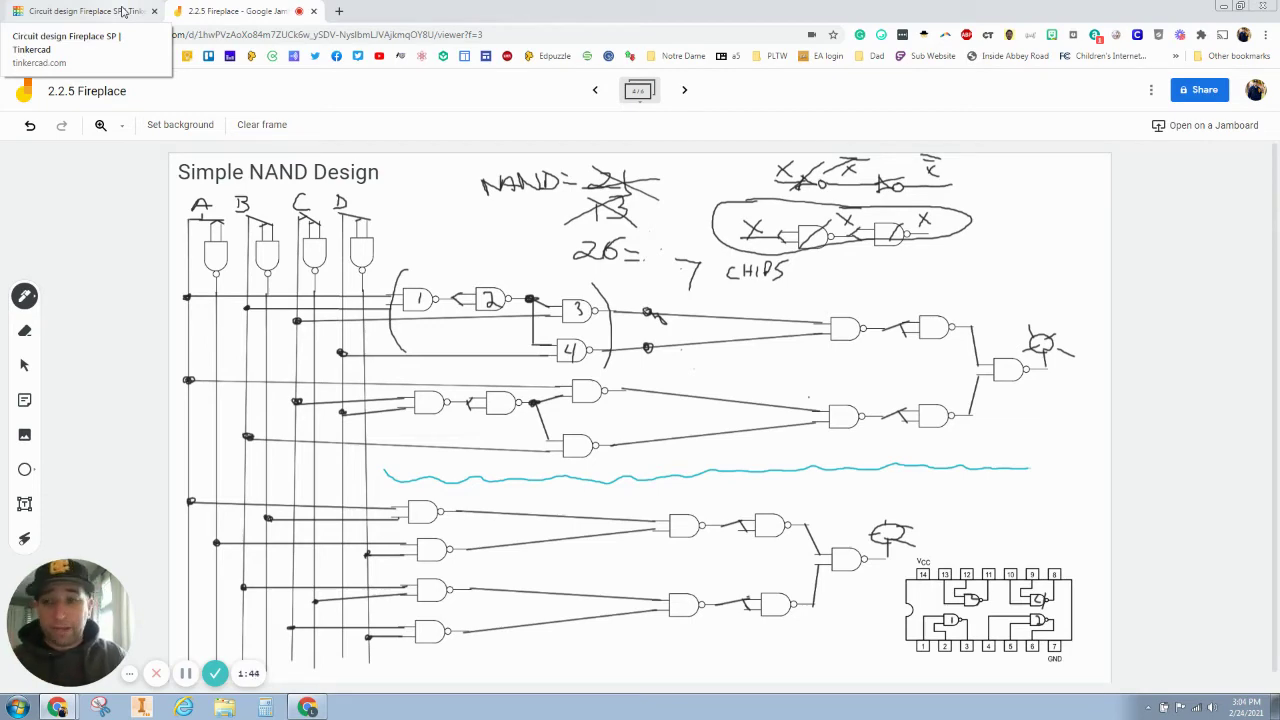
# Back in Tinkercad, delete the green wire running from the DIP switch to the LEDs.
pyautogui.click(122, 12)
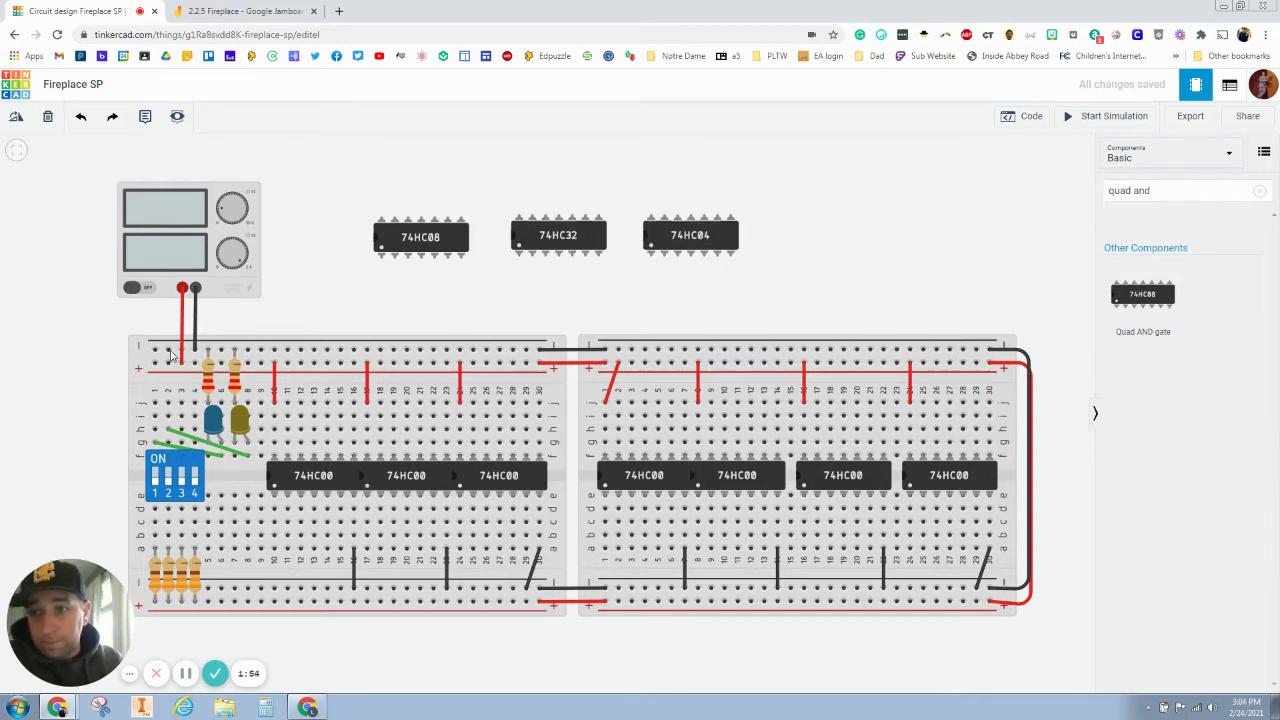
pyautogui.click(188, 440)
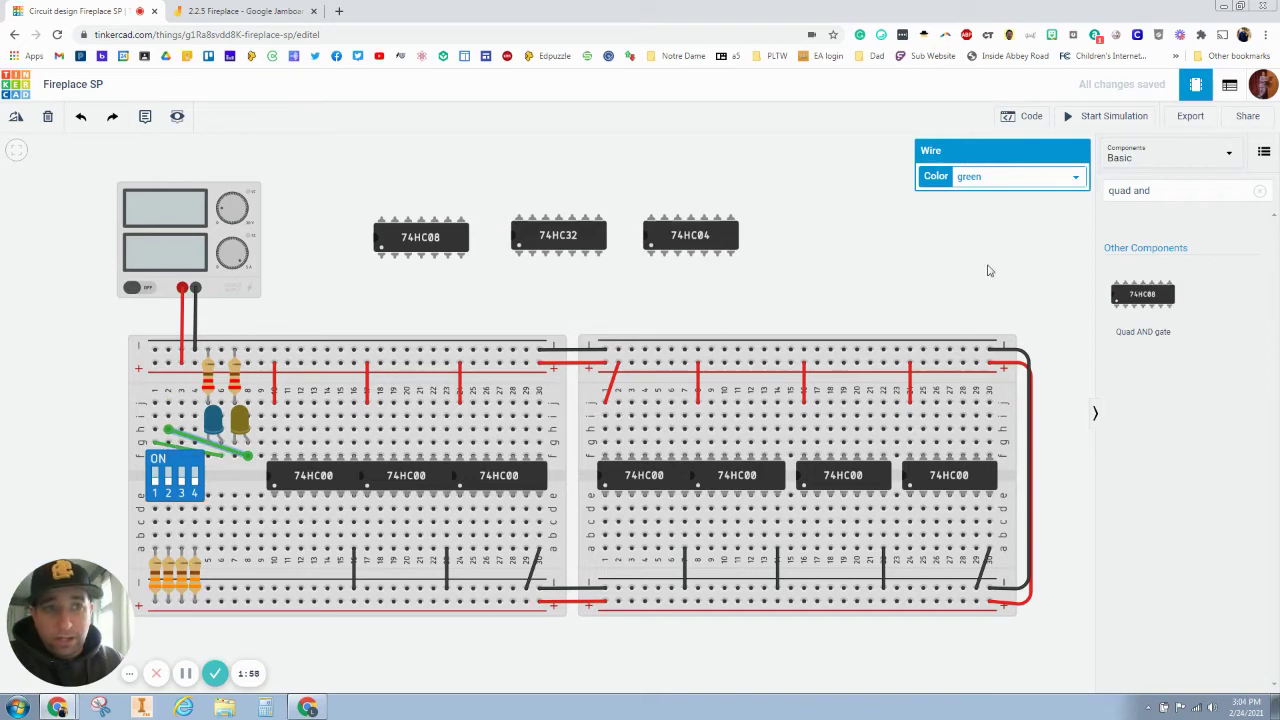
pyautogui.moveTo(168, 443)
pyautogui.mouseDown()
pyautogui.moveTo(156, 442)
pyautogui.moveTo(180, 437)
pyautogui.mouseUp()
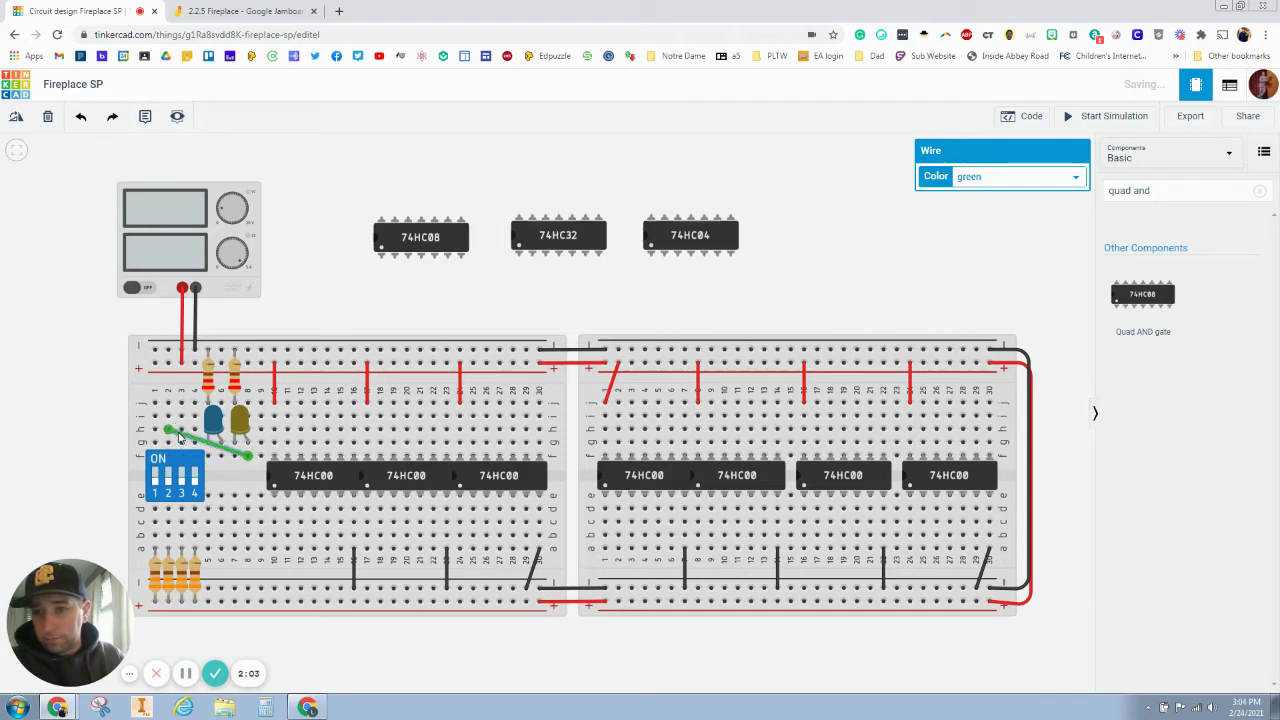
pyautogui.press('Delete')
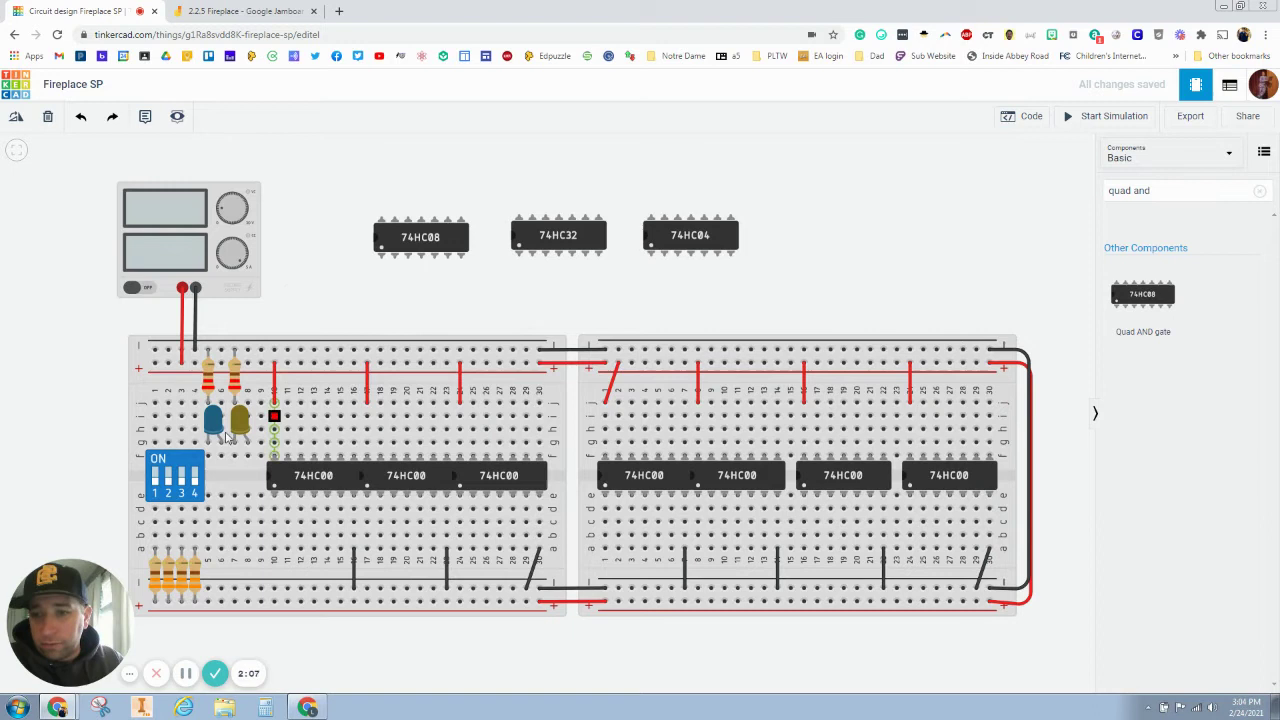
# Route a wire from a DIP switch pin down the board's left edge to column 10 of row d.
pyautogui.click(155, 443)
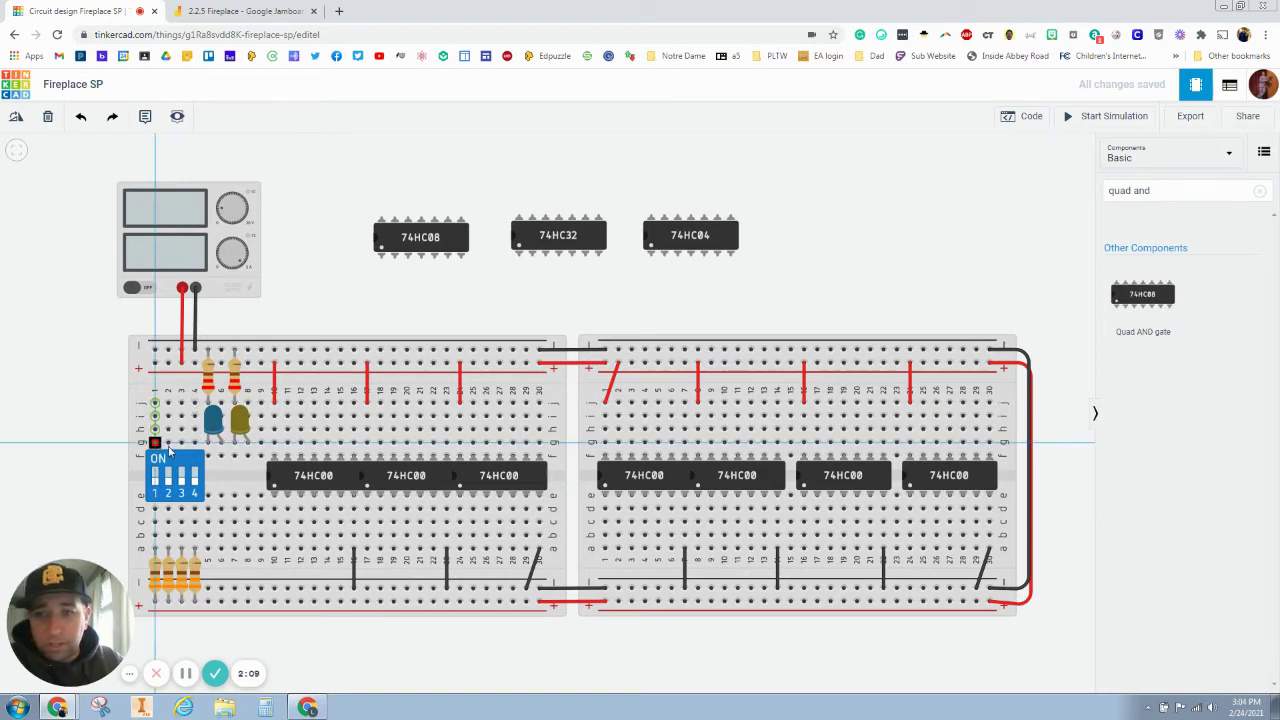
pyautogui.click(231, 452)
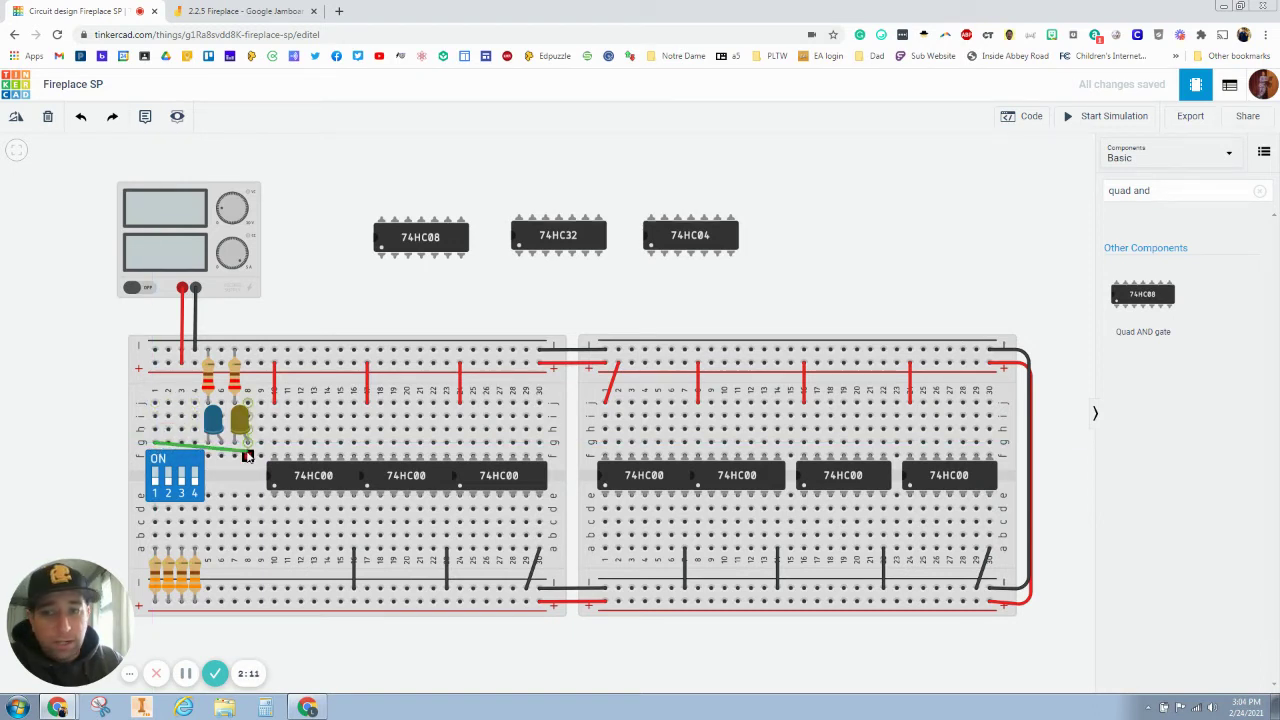
pyautogui.click(120, 443)
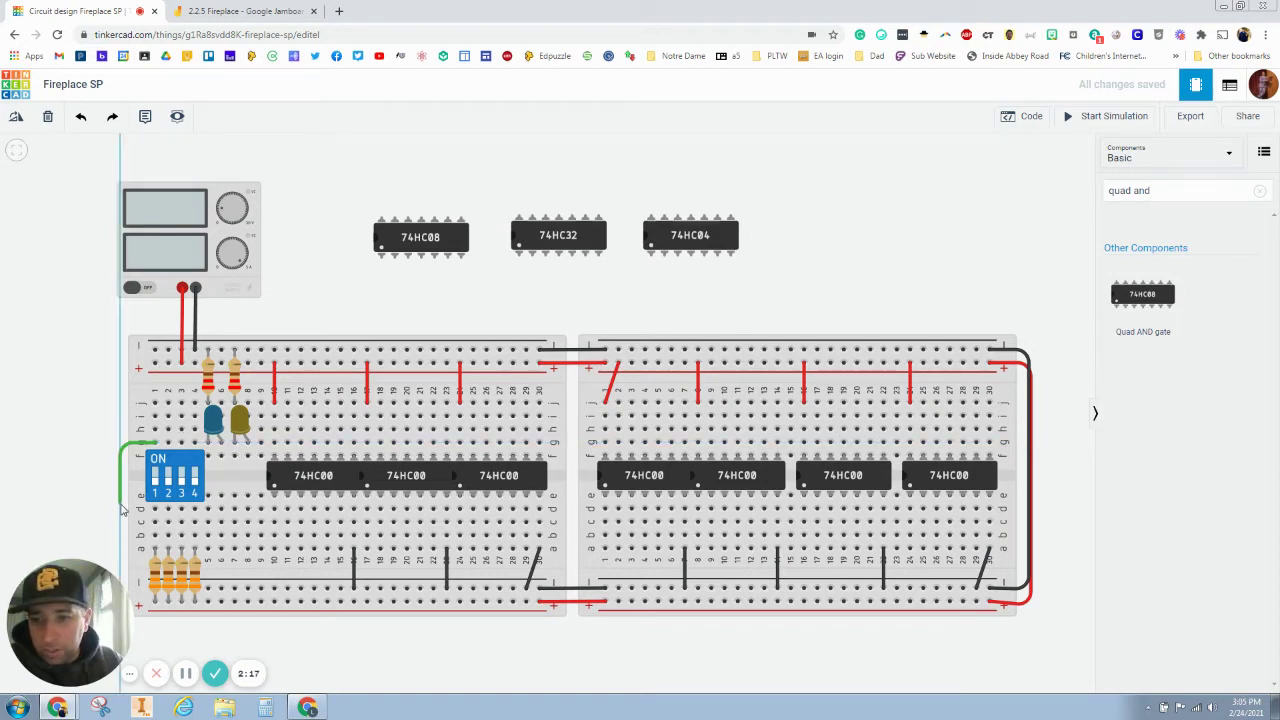
pyautogui.click(121, 508)
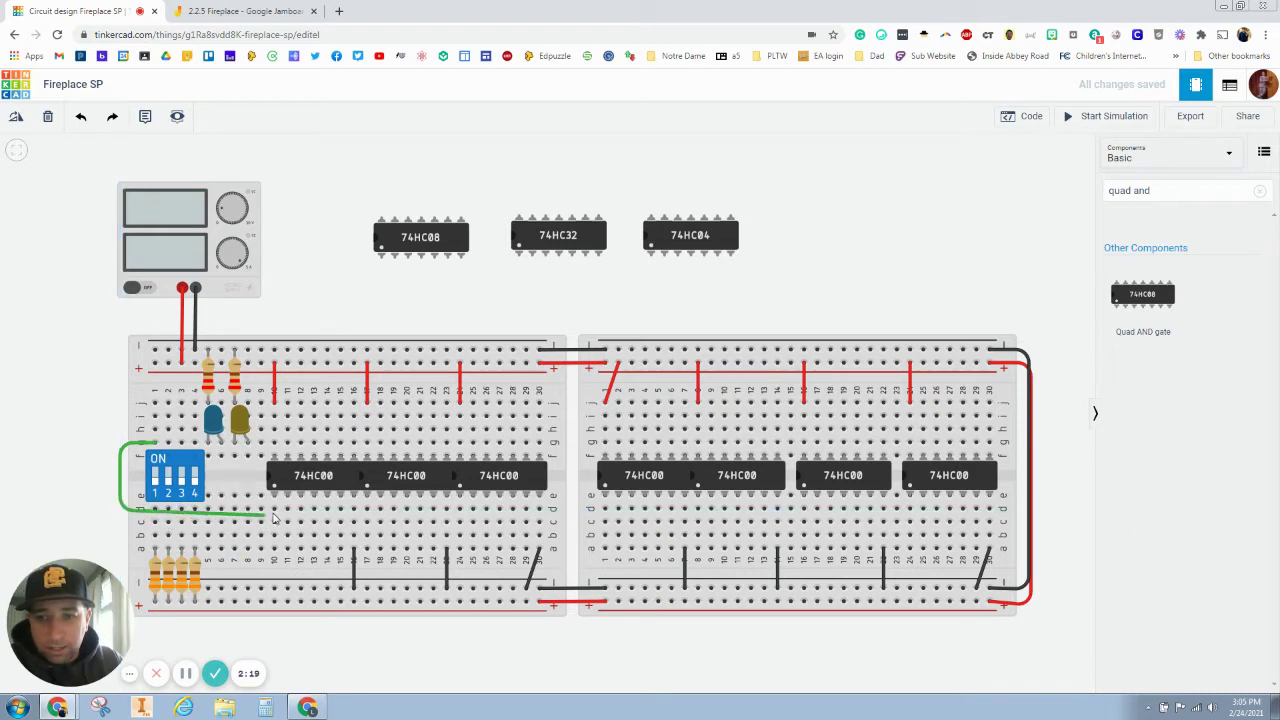
pyautogui.click(274, 510)
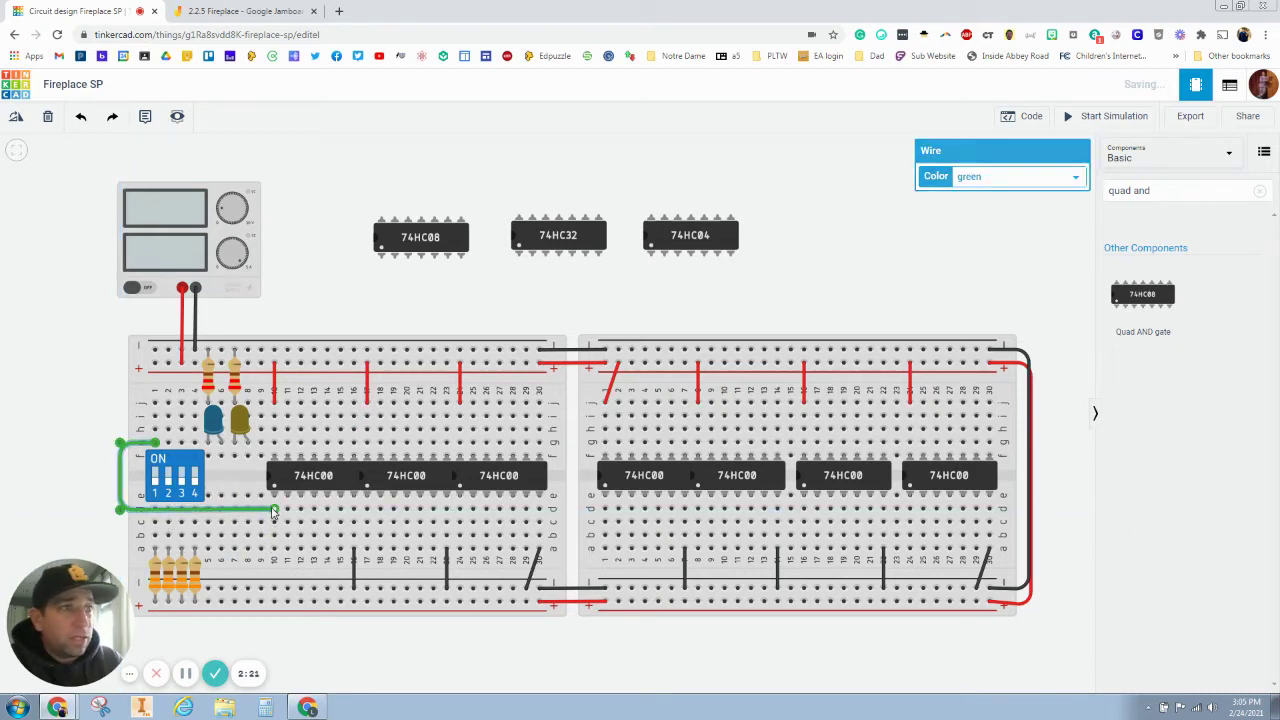
pyautogui.click(900, 245)
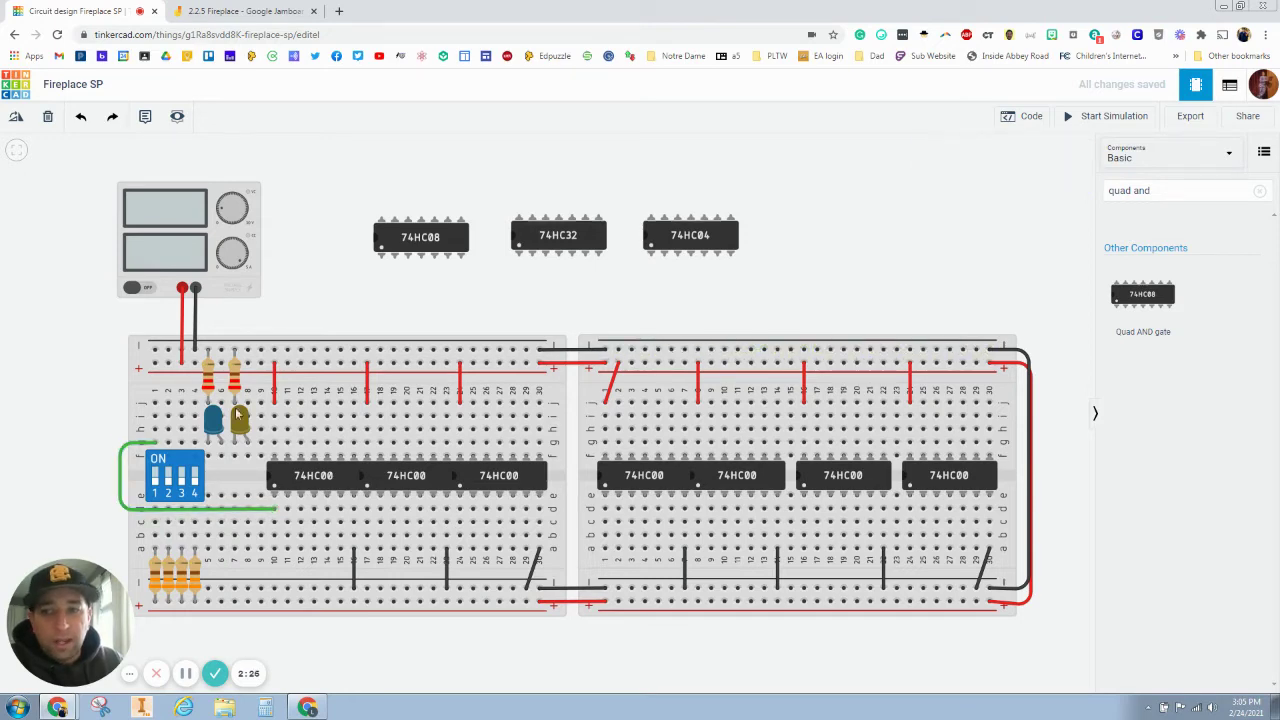
# Route a second wire from the next switch pin around the left edge to the chip's input row, coloured orange.
pyautogui.click(169, 442)
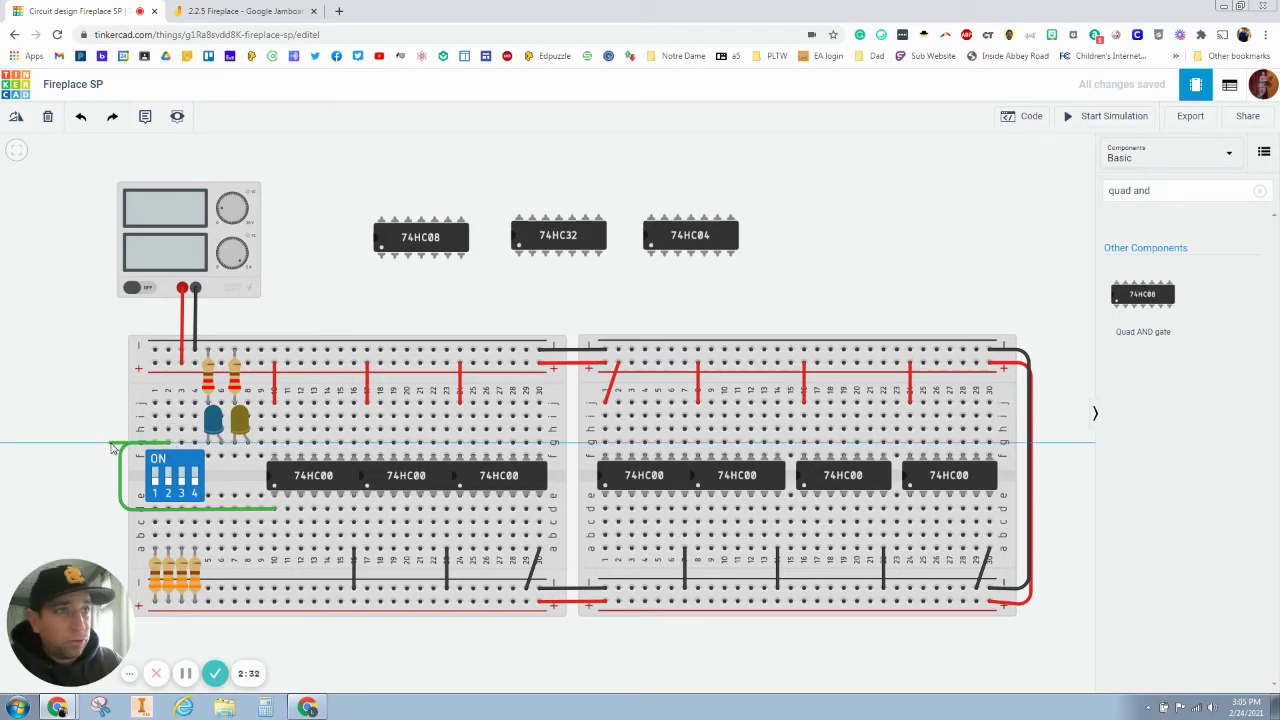
pyautogui.click(112, 445)
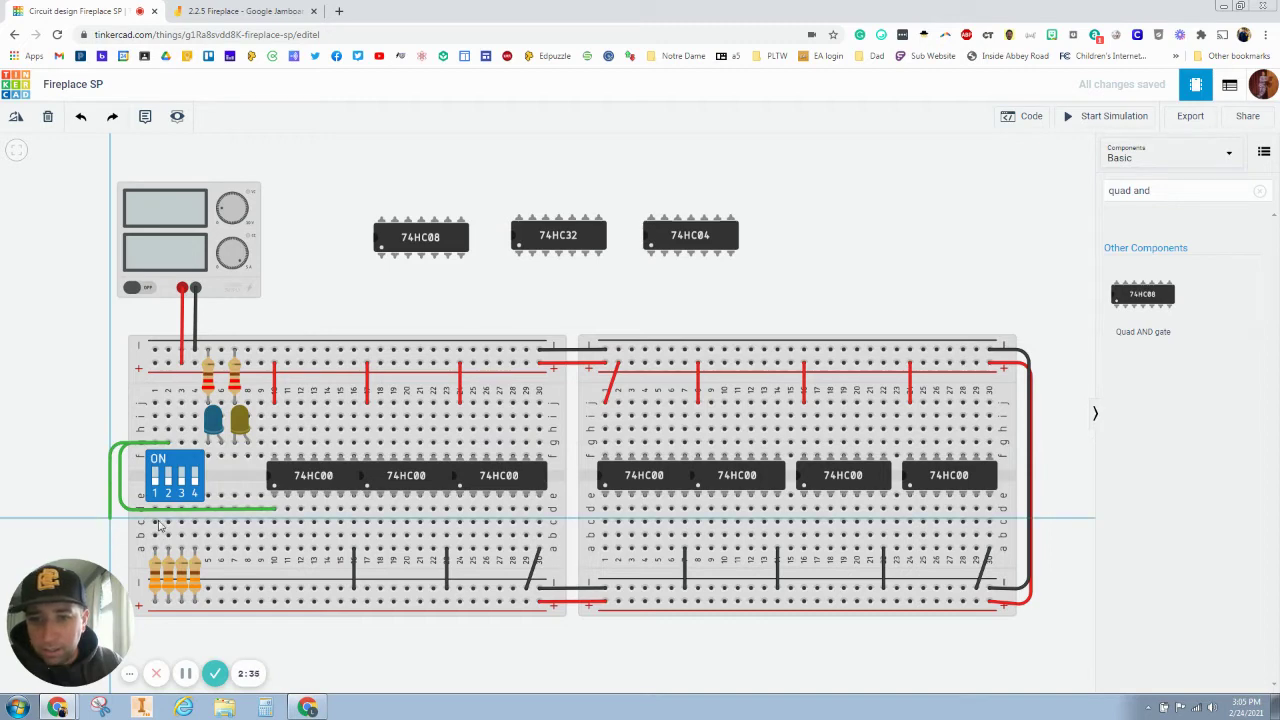
pyautogui.click(112, 519)
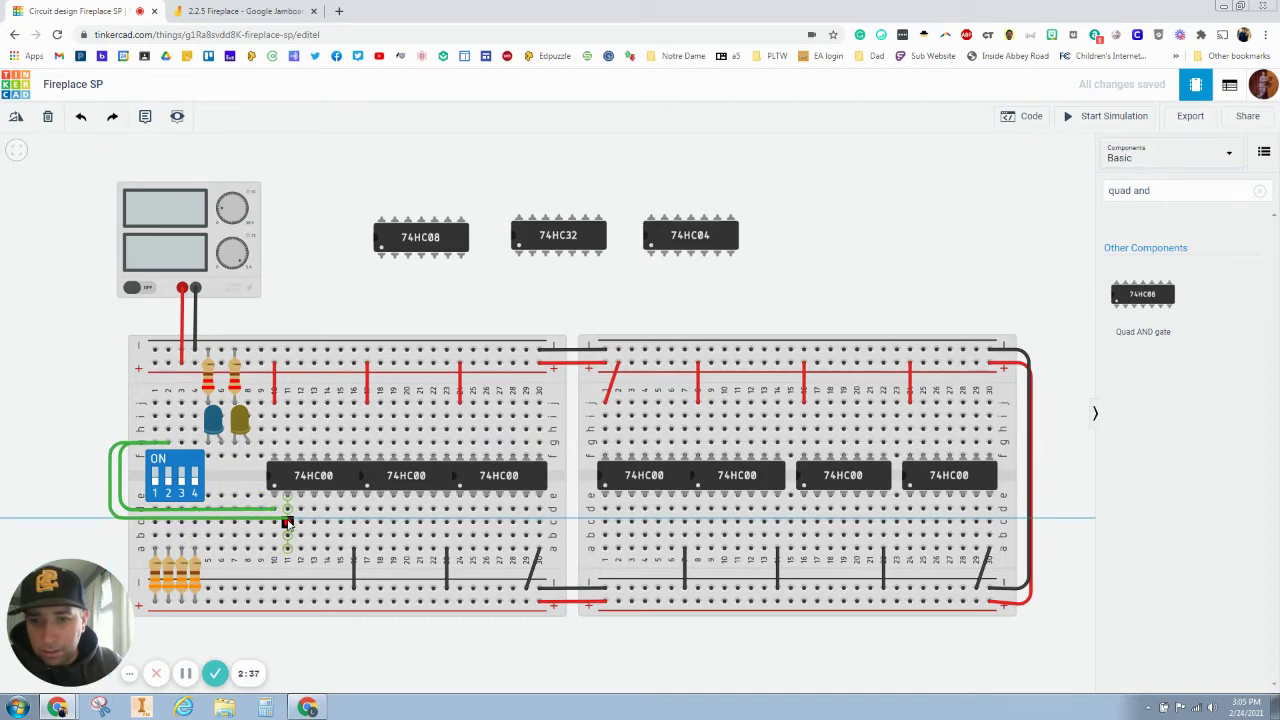
pyautogui.click(287, 521)
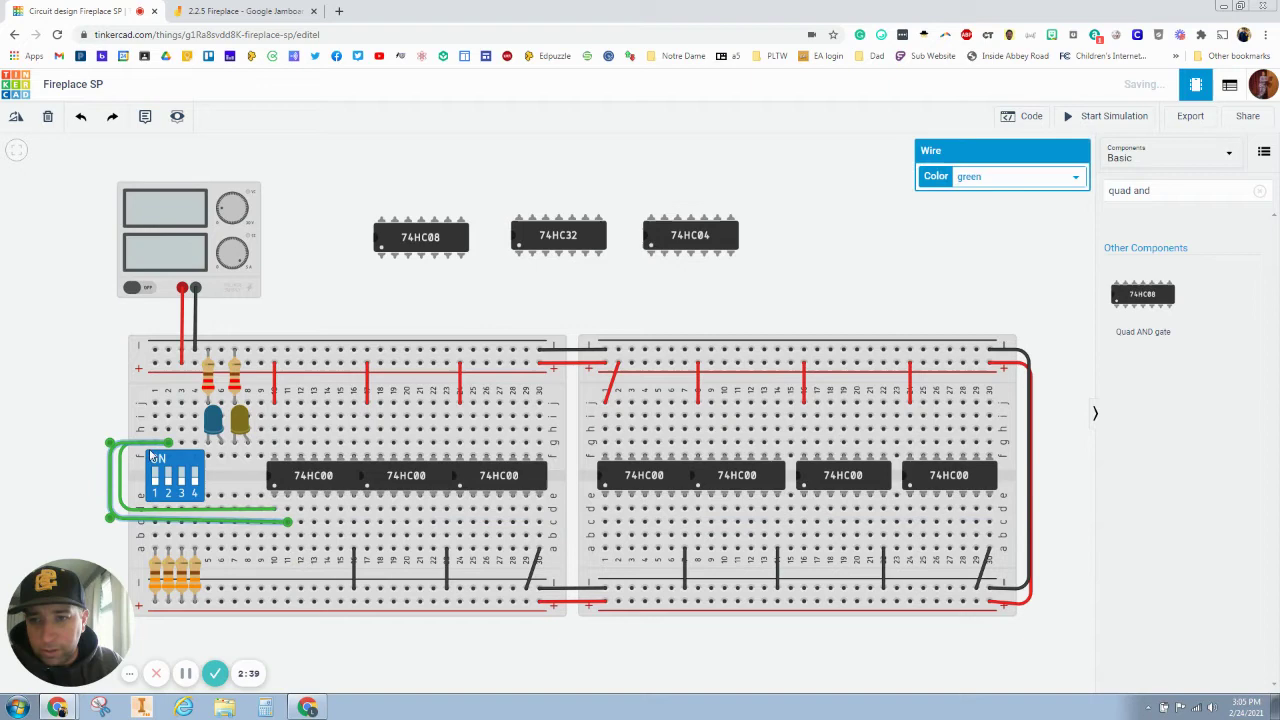
pyautogui.click(85, 397)
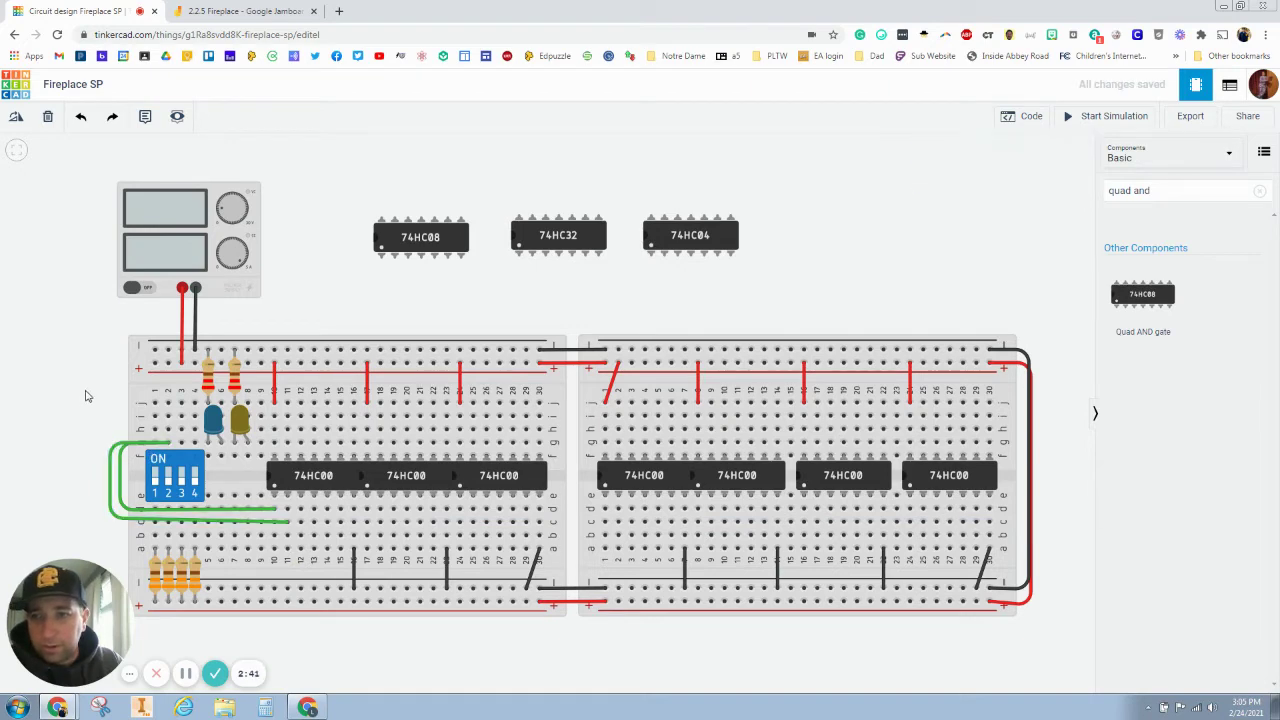
pyautogui.click(113, 470)
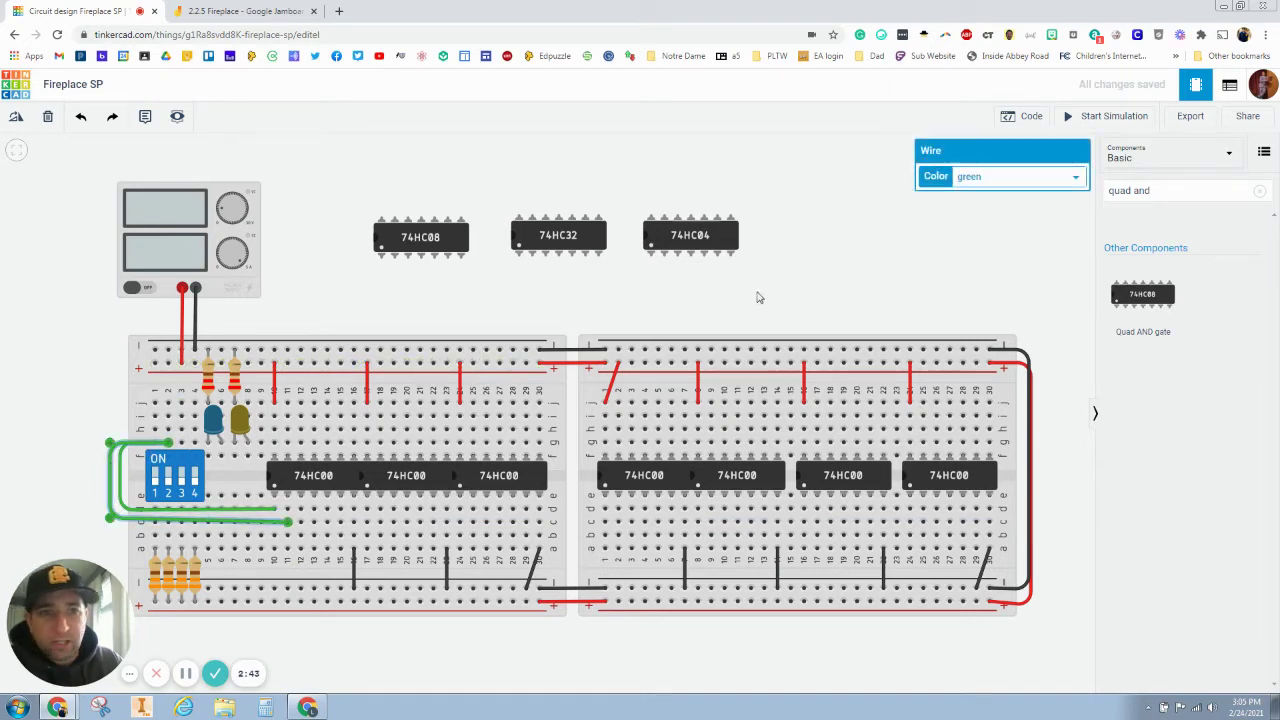
pyautogui.click(968, 180)
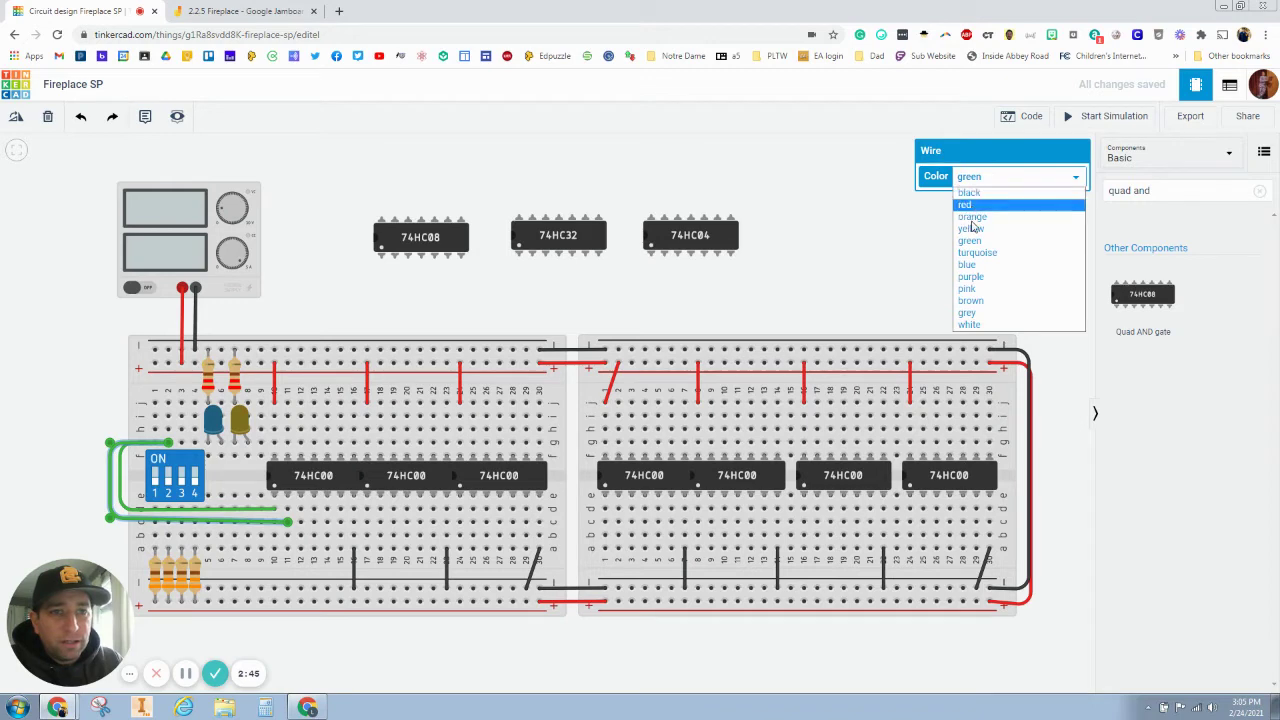
pyautogui.click(975, 217)
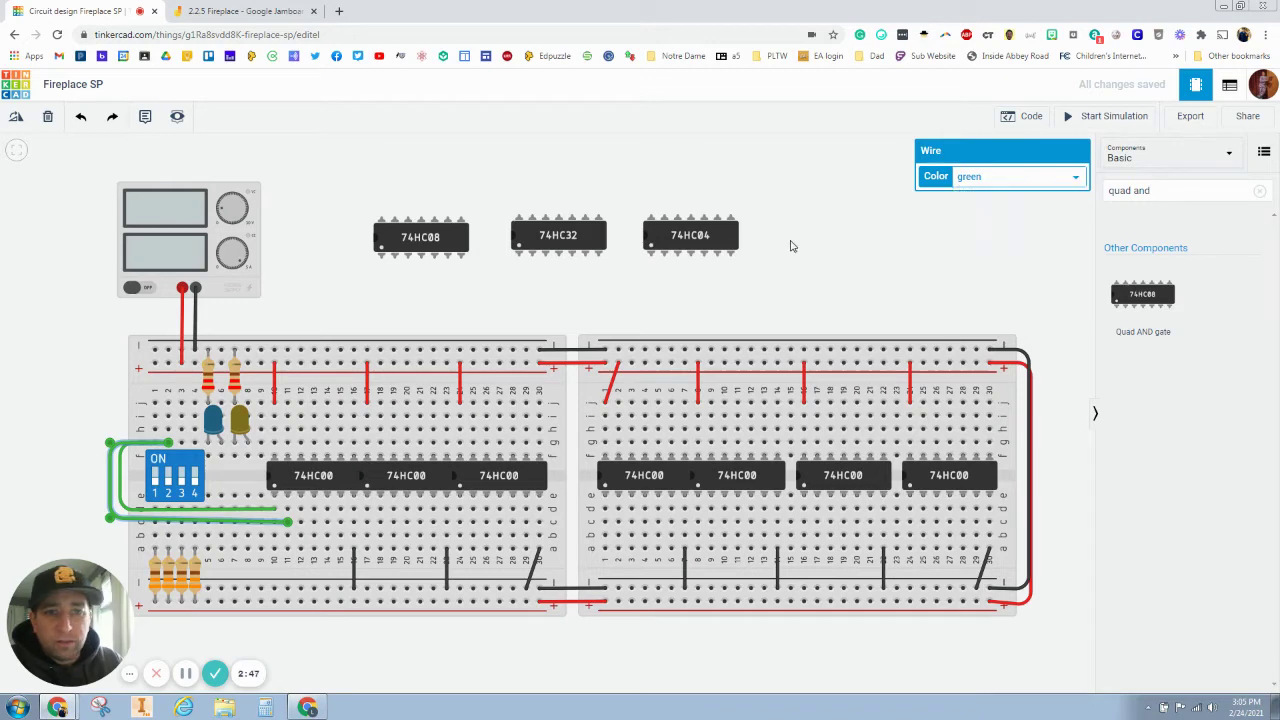
pyautogui.click(109, 325)
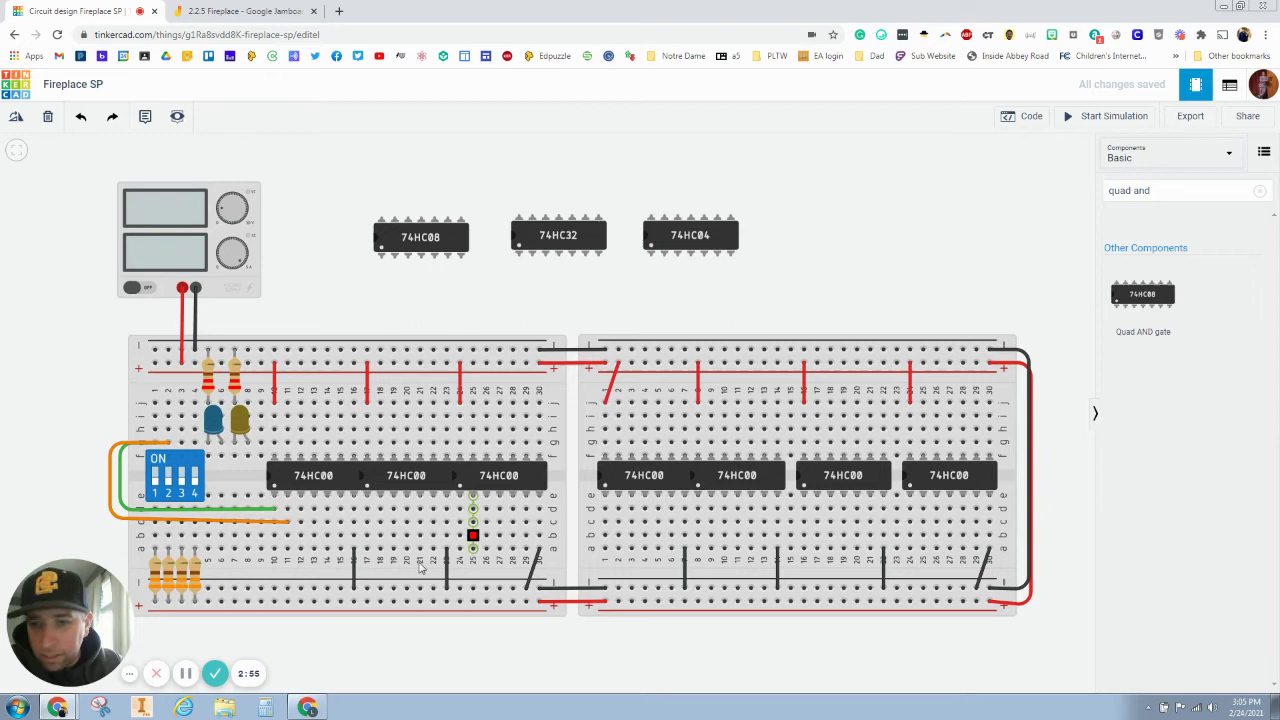
# Add a short wire from the 74HC00's Output 1 pin to column 13.
pyautogui.click(299, 500)
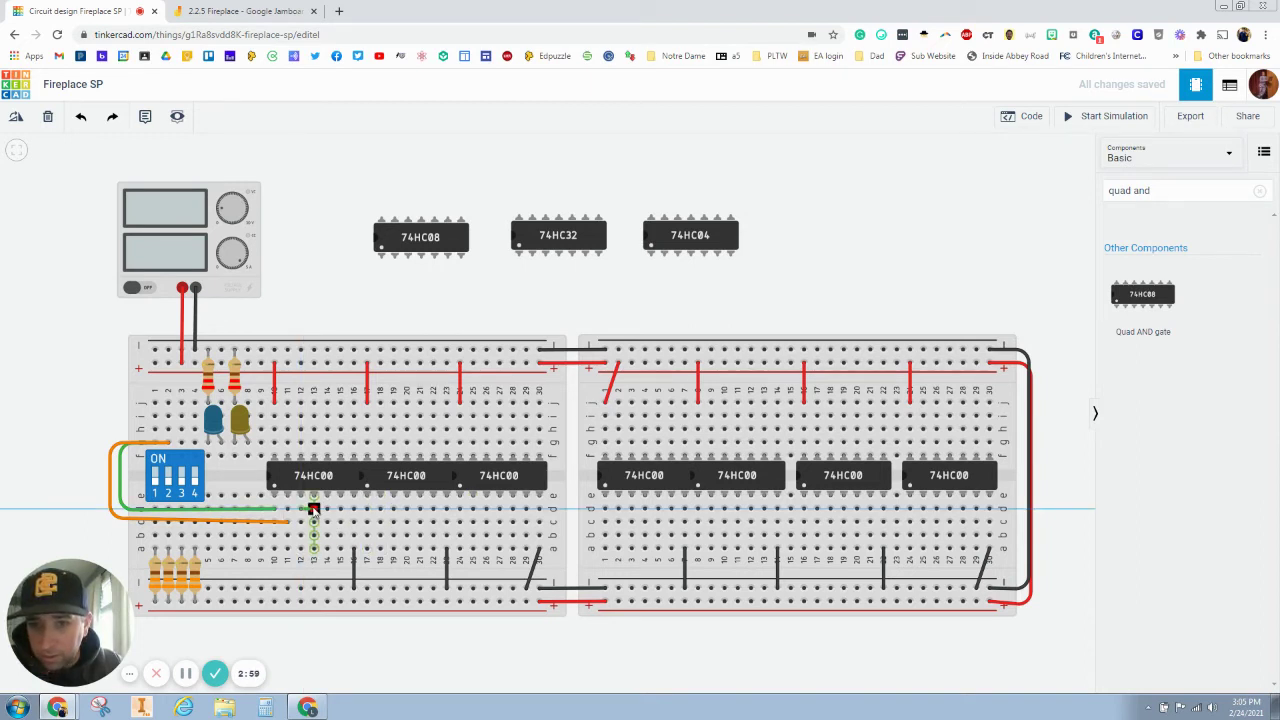
pyautogui.click(313, 508)
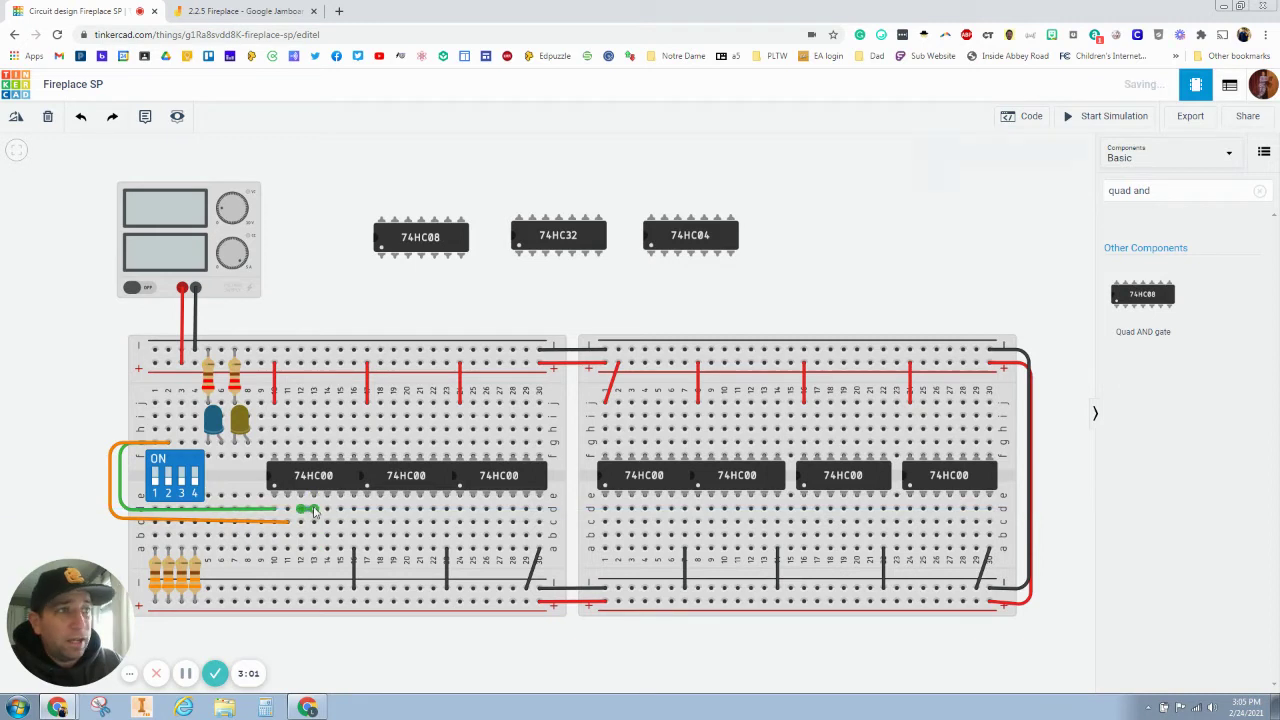
pyautogui.click(665, 311)
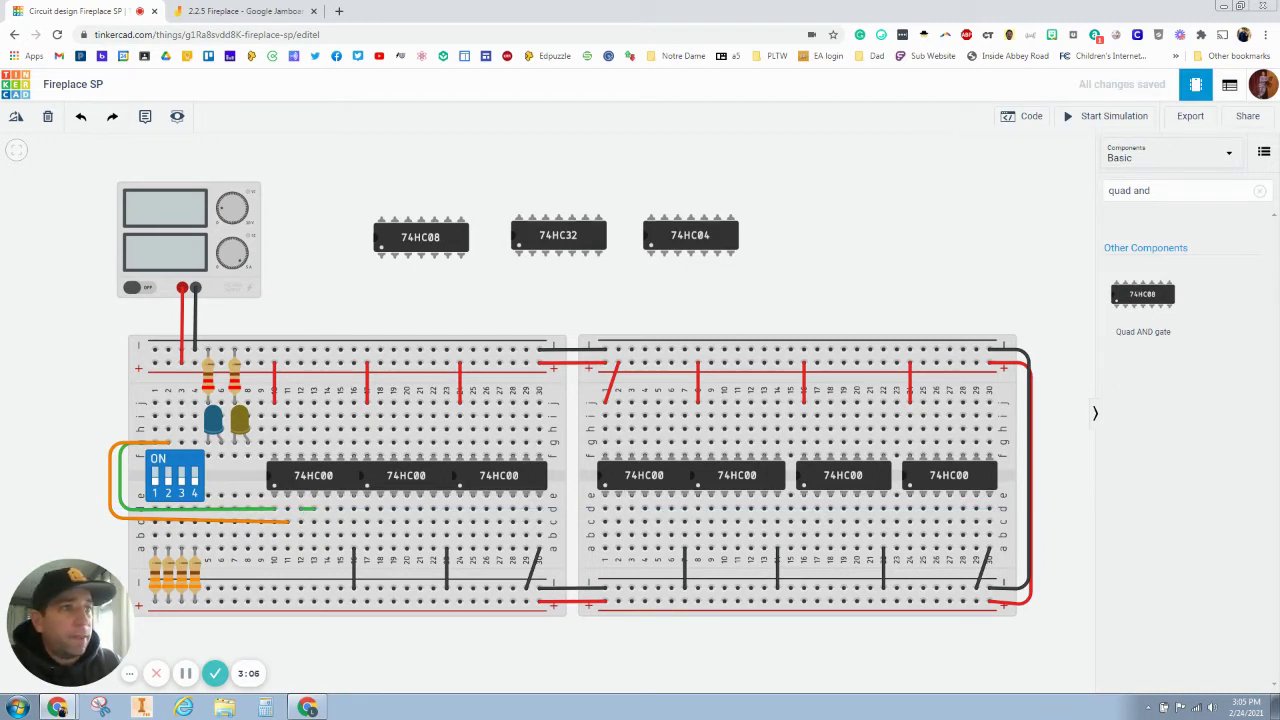
# On the Jamboard, write a 4 beside gate 2's input, then return to the Tinkercad circuit.
pyautogui.click(268, 14)
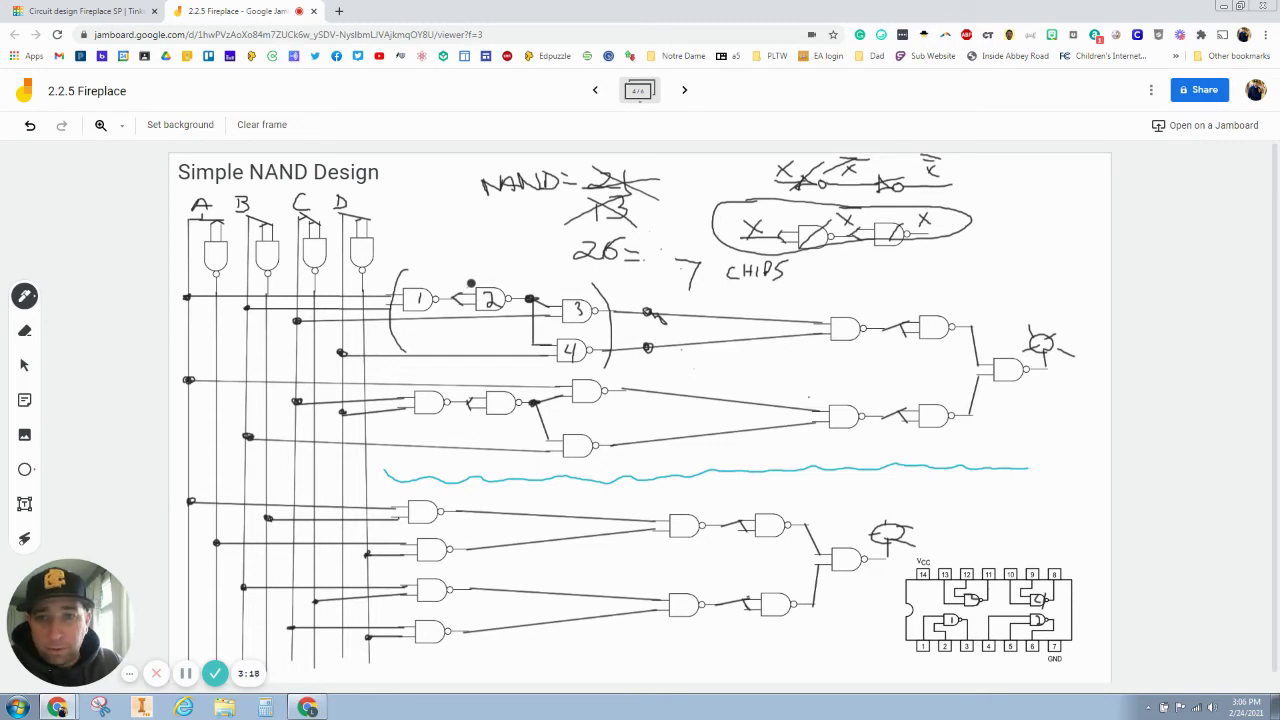
pyautogui.moveTo(467, 286); pyautogui.dragTo(470, 300)
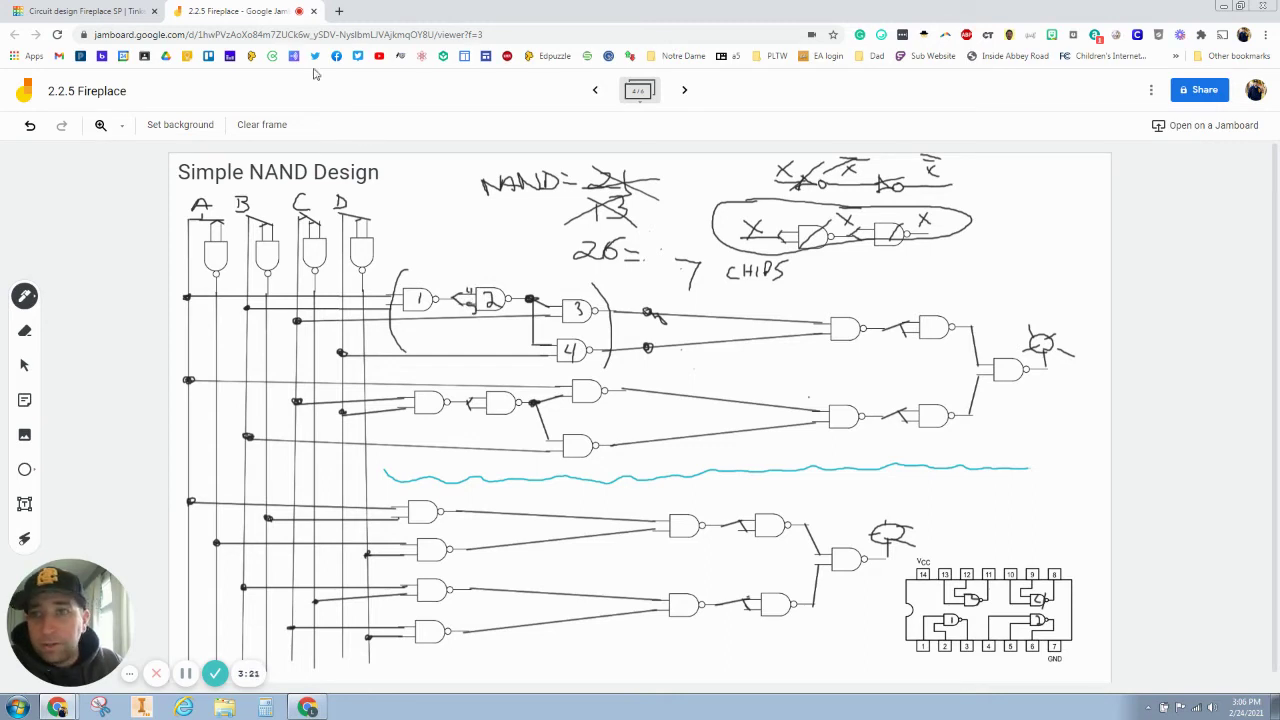
pyautogui.click(95, 10)
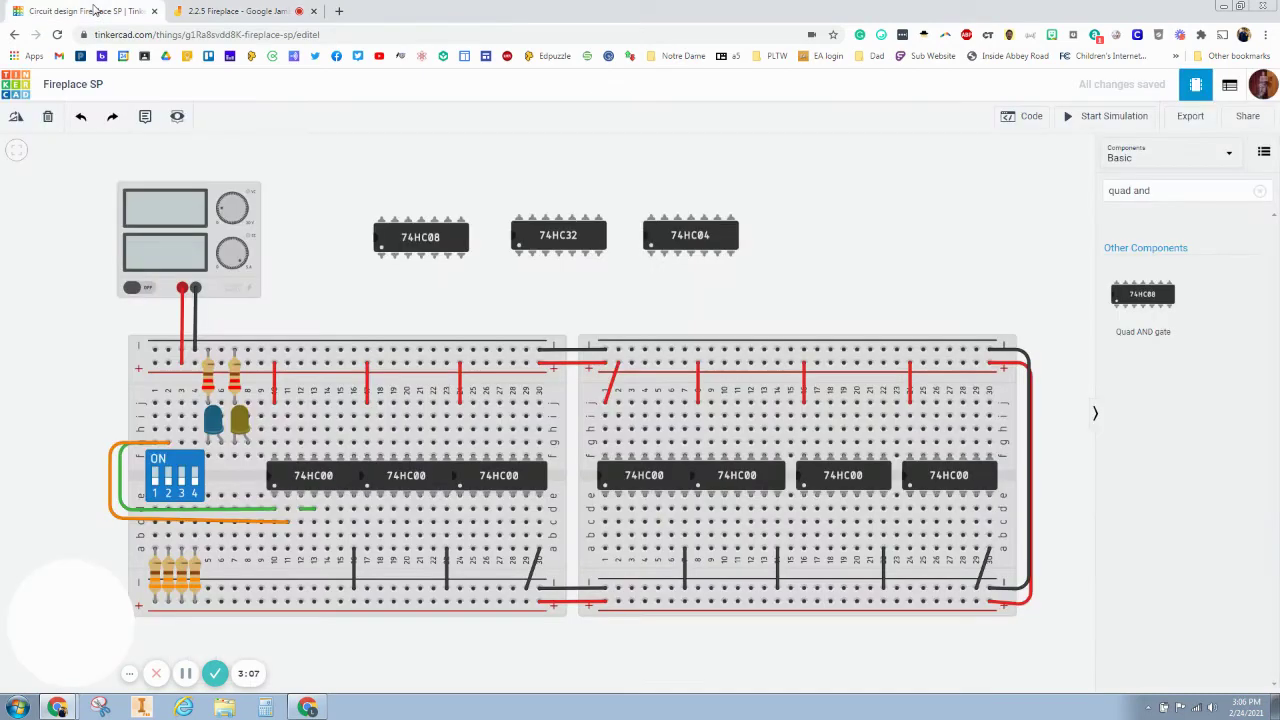
# Draw an orange jumper wire spanning two columns below the first 74HC00 chip.
pyautogui.click(301, 522)
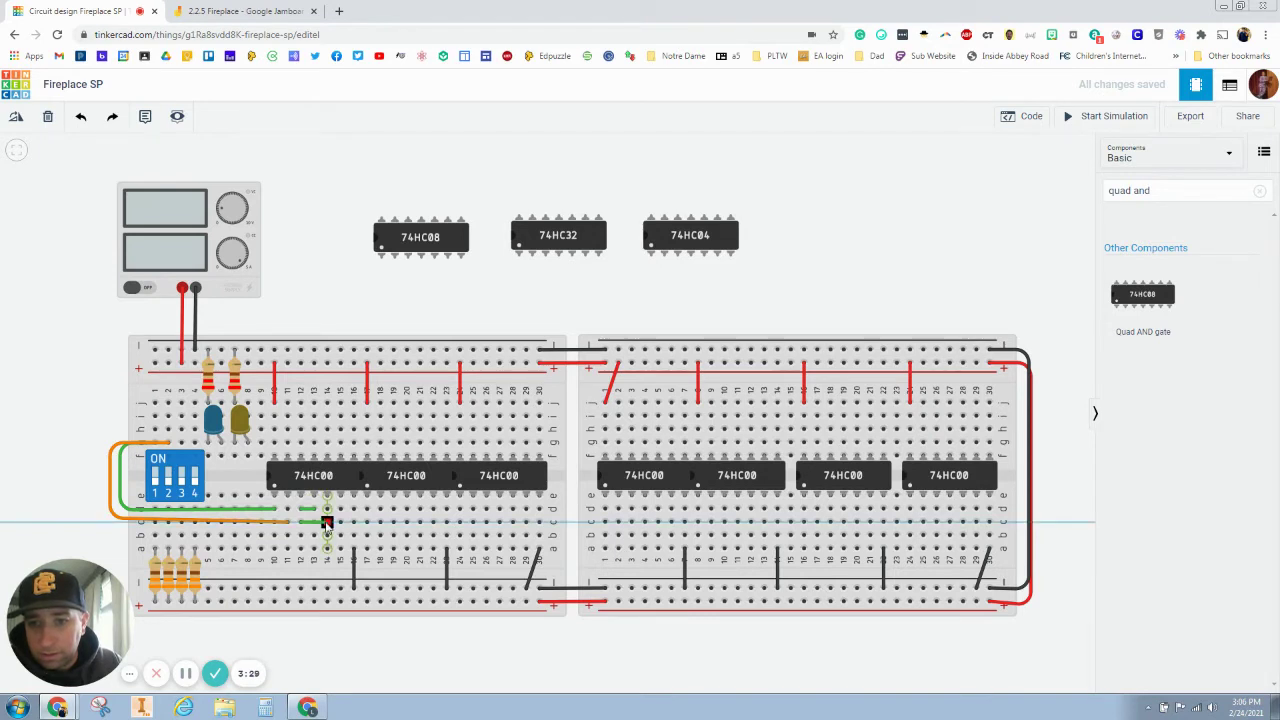
pyautogui.click(326, 522)
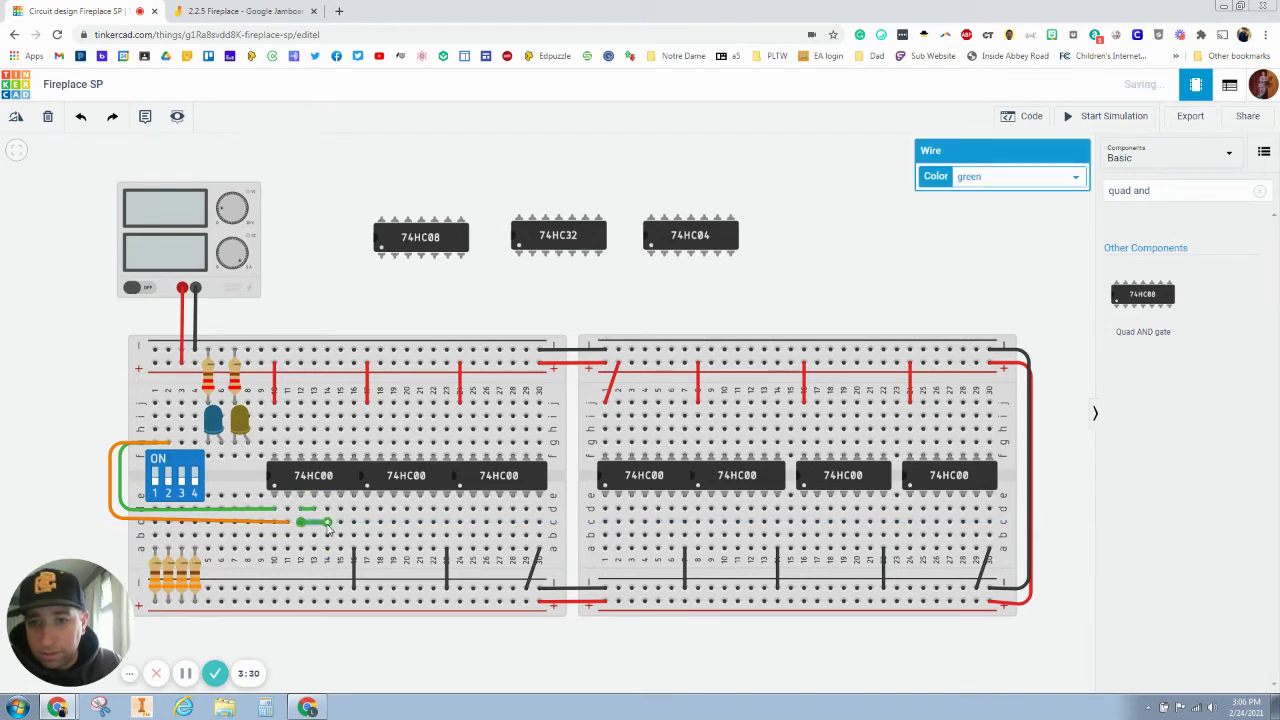
pyautogui.click(971, 177)
pyautogui.click(950, 226)
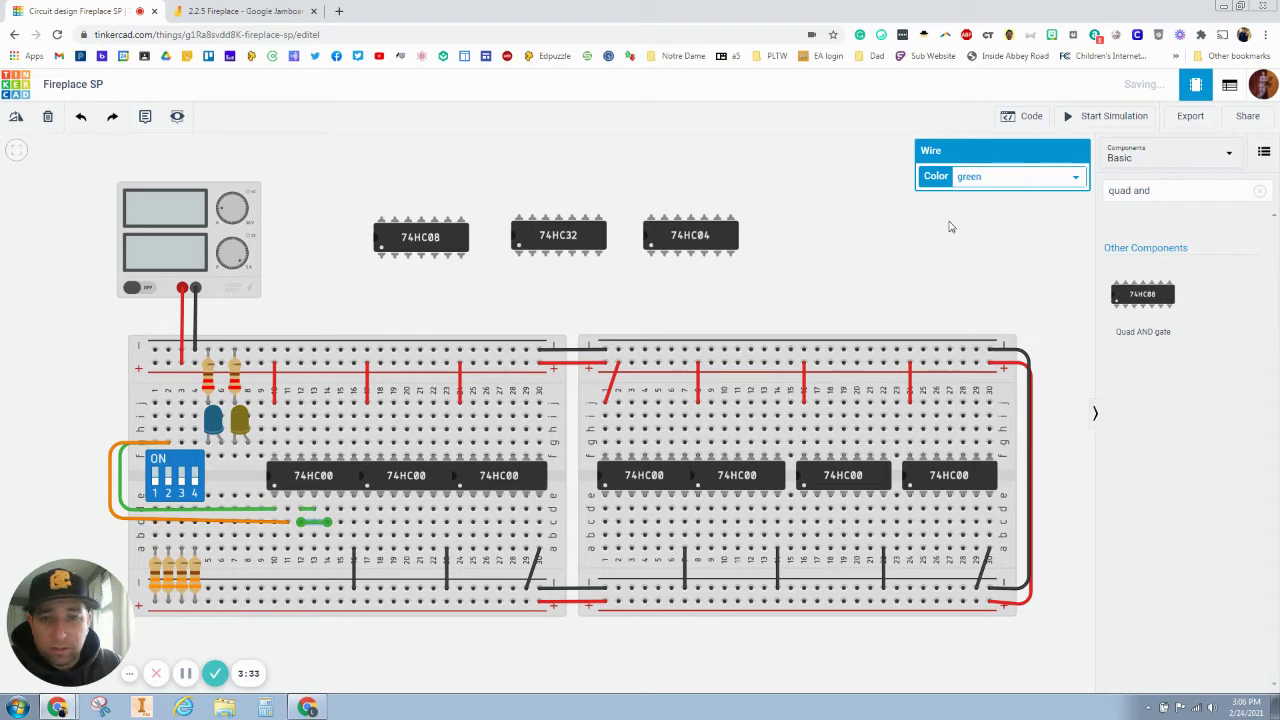
pyautogui.click(874, 249)
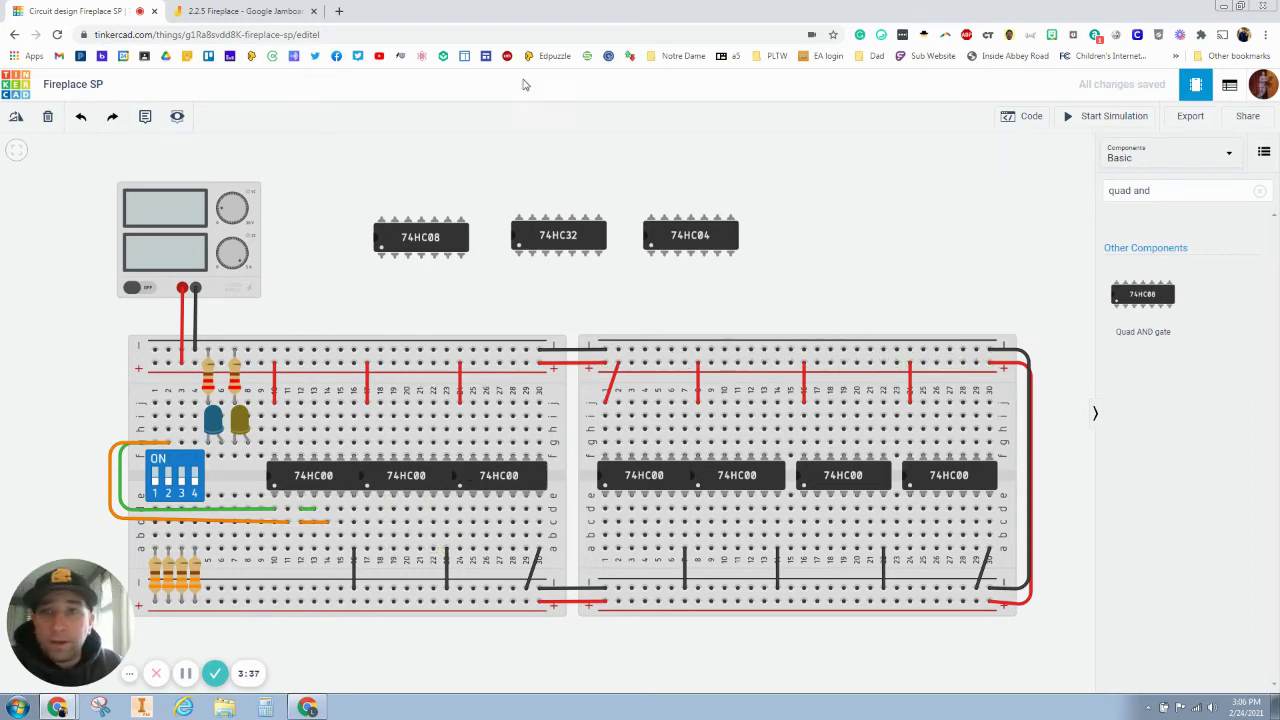
pyautogui.click(285, 13)
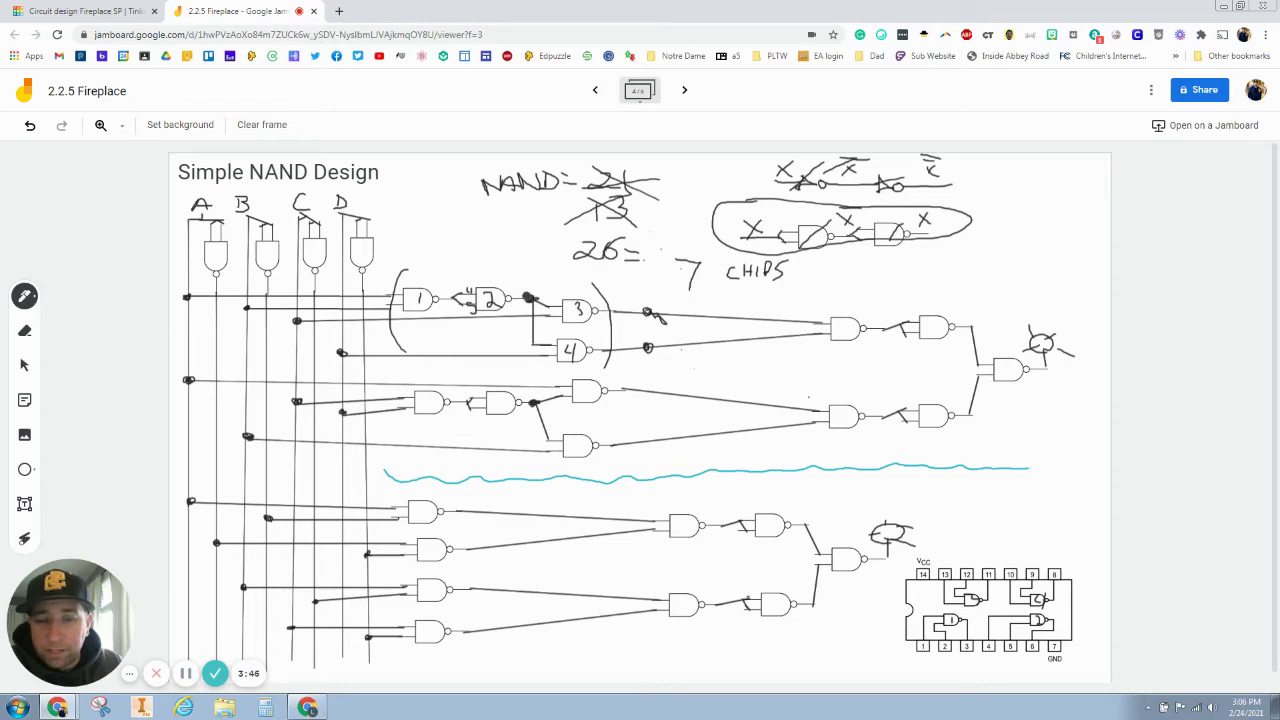
# Darken gate 2's output junction, relabel the pinout gate as 3, and loop pin 7 around the chip.
pyautogui.moveTo(529, 298); pyautogui.dragTo(539, 295)
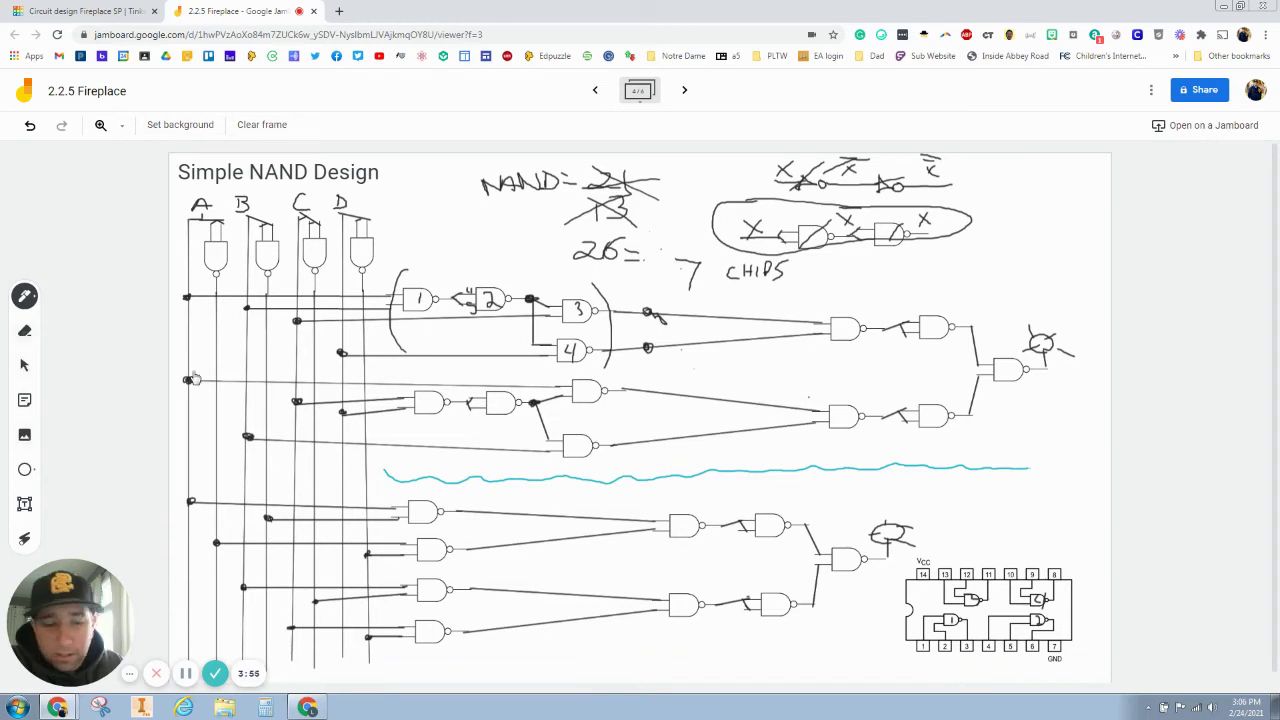
pyautogui.press('e')
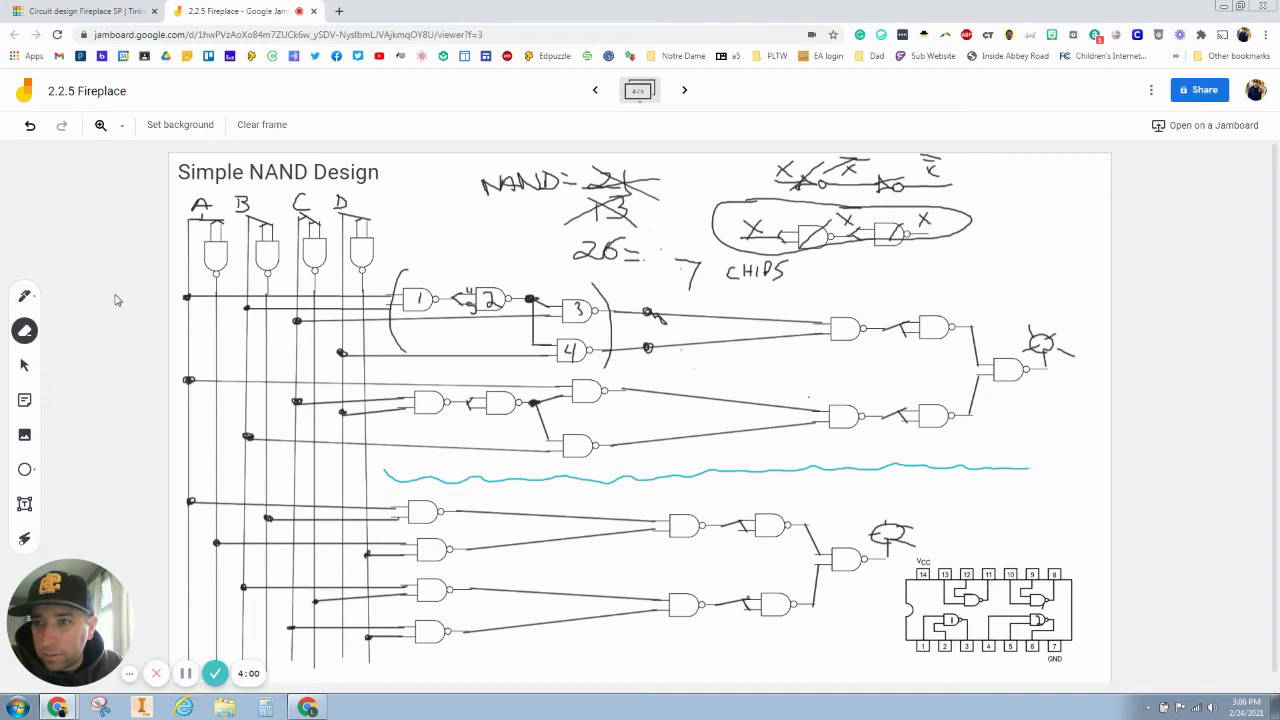
pyautogui.press('p')
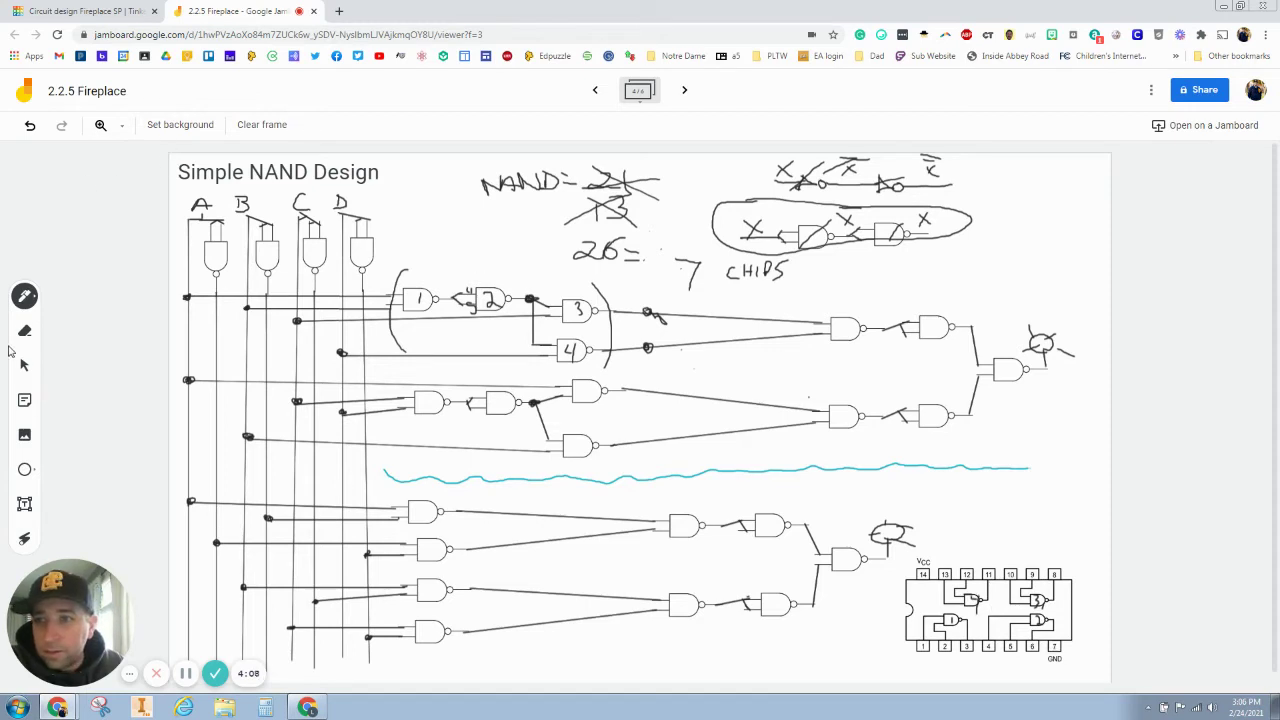
pyautogui.click(25, 296)
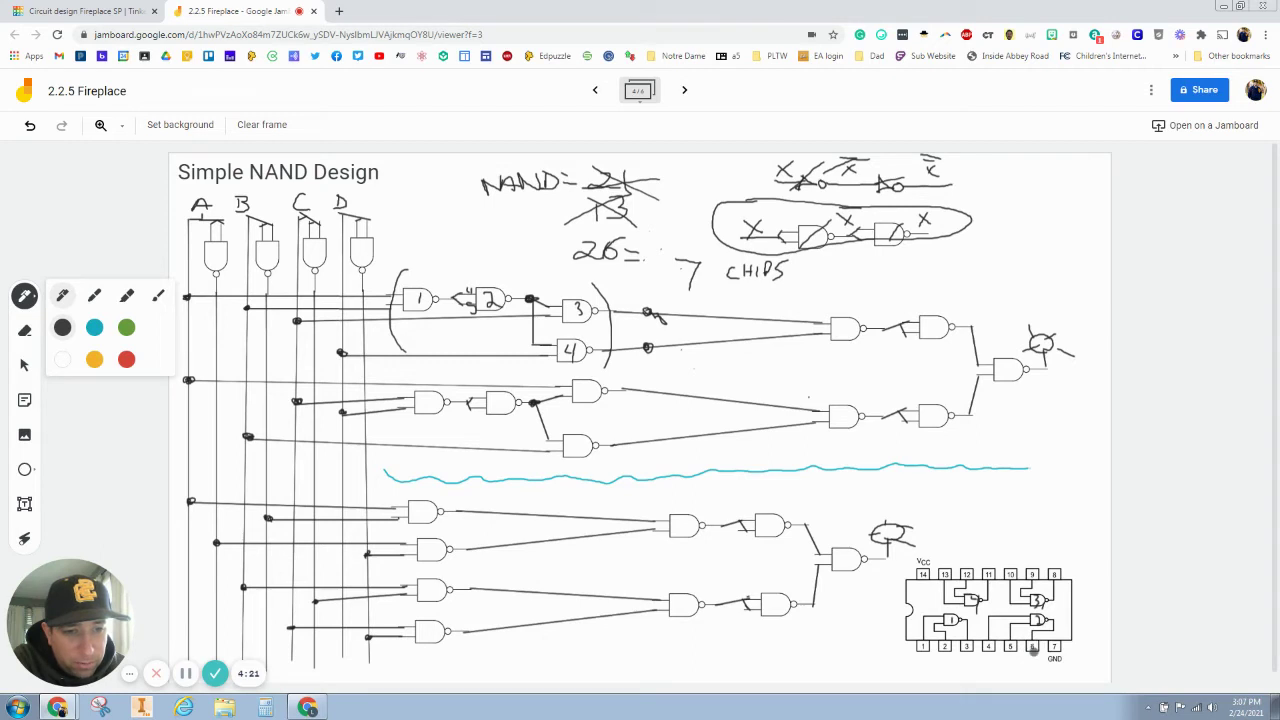
pyautogui.moveTo(1035, 652)
pyautogui.mouseDown()
pyautogui.moveTo(1100, 641)
pyautogui.moveTo(1090, 561)
pyautogui.moveTo(1064, 550)
pyautogui.moveTo(1035, 563)
pyautogui.mouseUp()
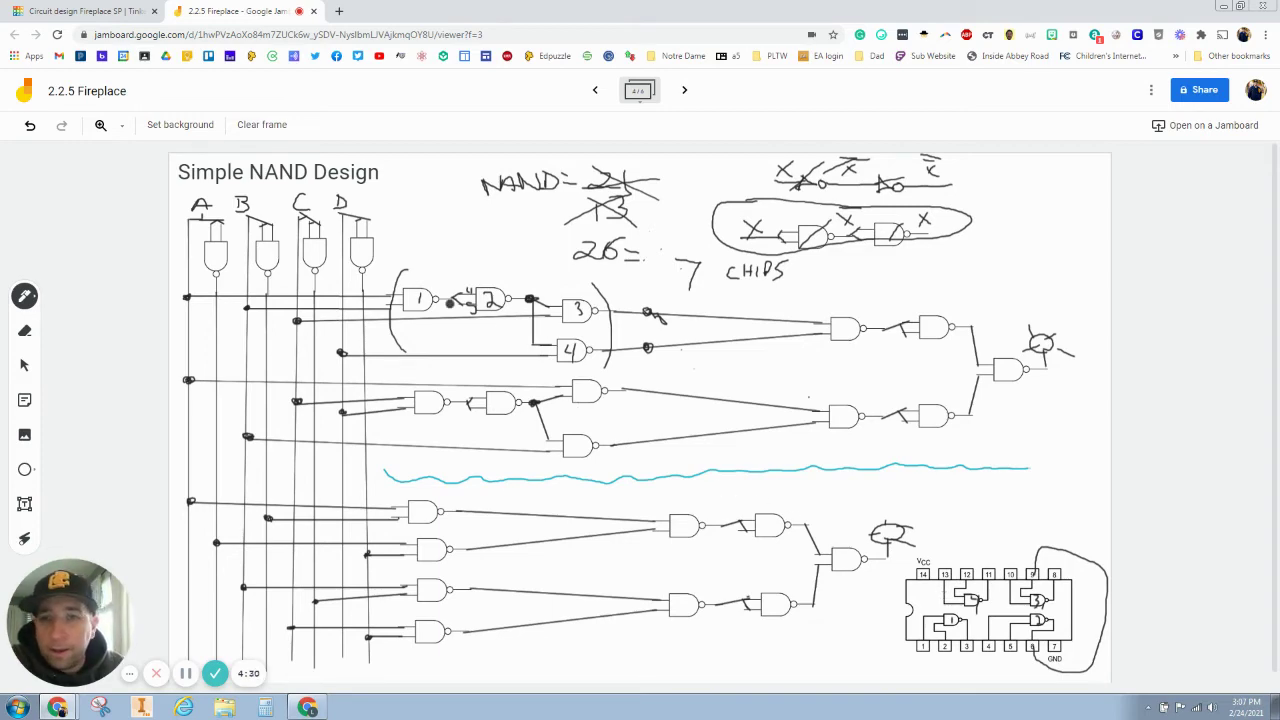
pyautogui.click(95, 10)
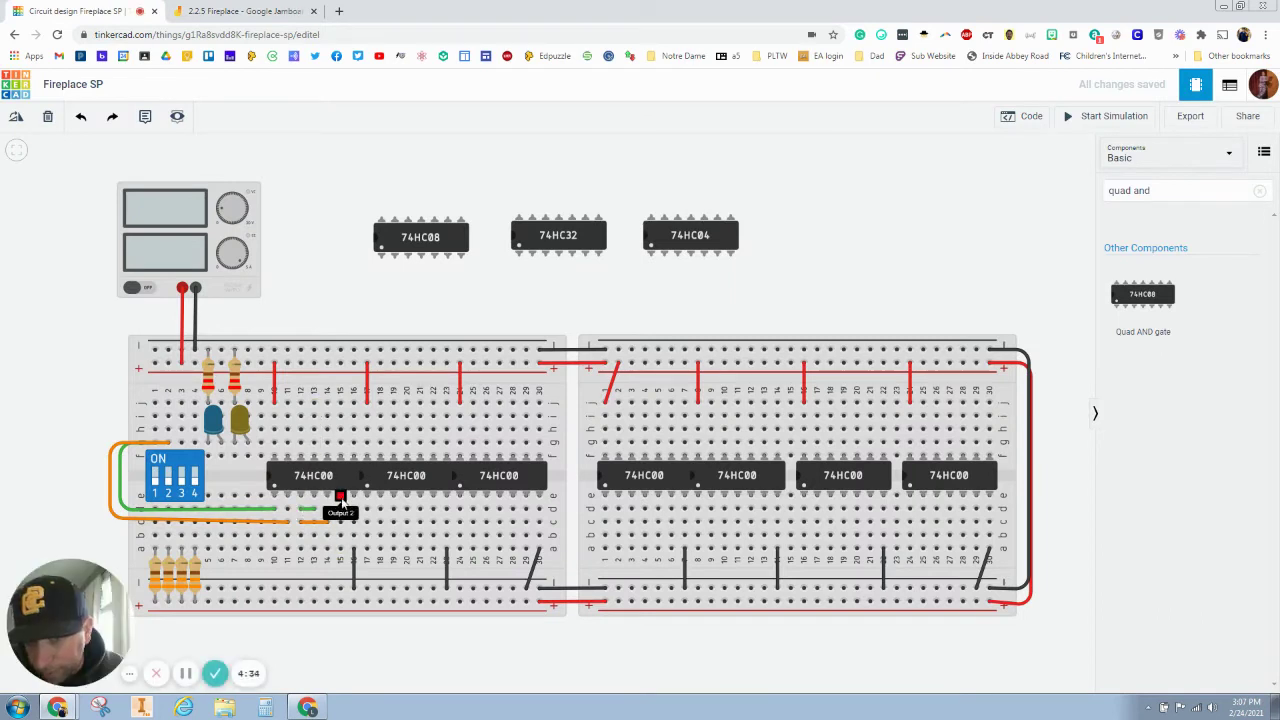
# Wire the first 74HC00's Output 2 pin to its Input 3A hole at column 15.
pyautogui.click(340, 497)
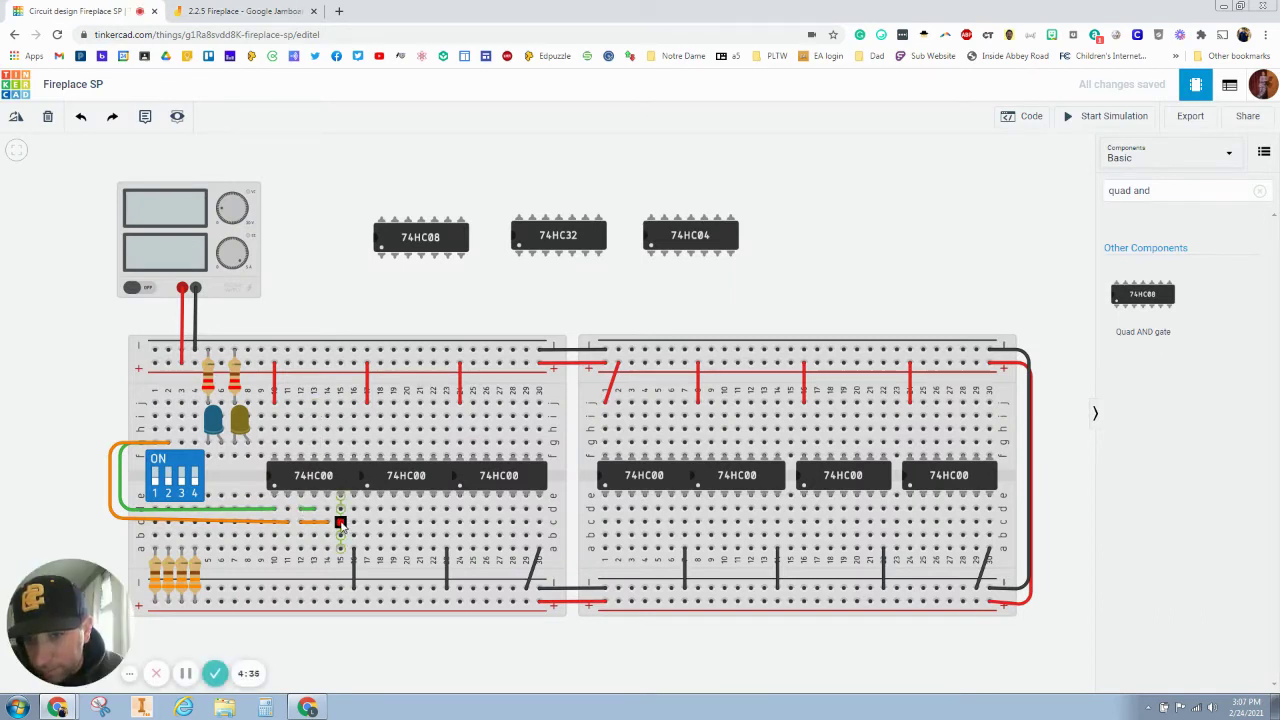
pyautogui.click(340, 445)
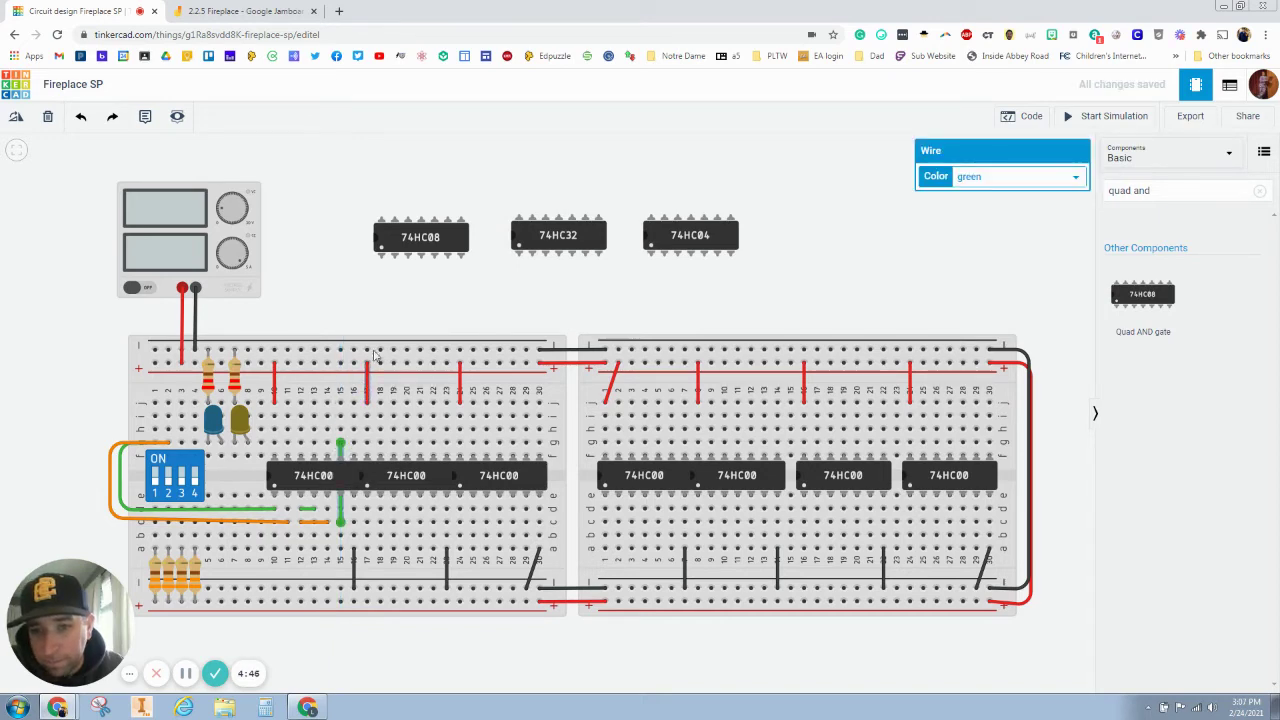
pyautogui.click(332, 250)
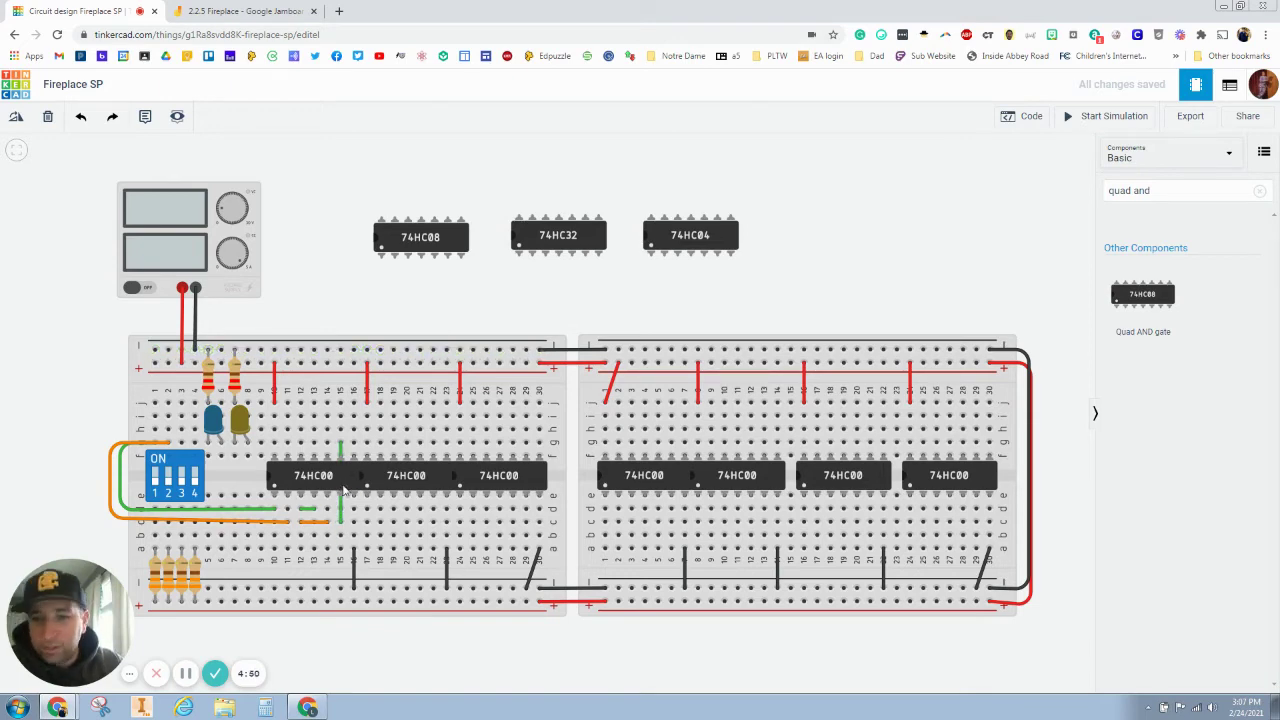
# After checking the Jamboard, arch a turquoise wire from beside the DIP switch over the top rail to Input 3B.
pyautogui.click(240, 11)
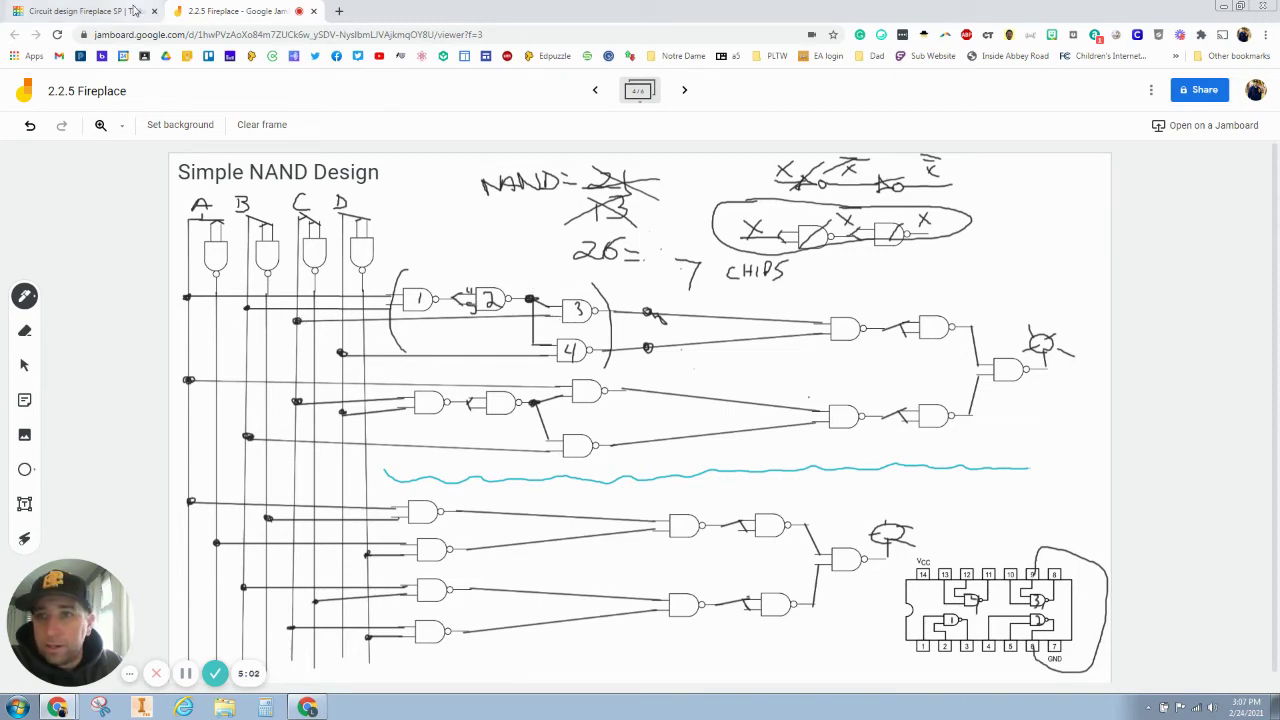
pyautogui.click(85, 11)
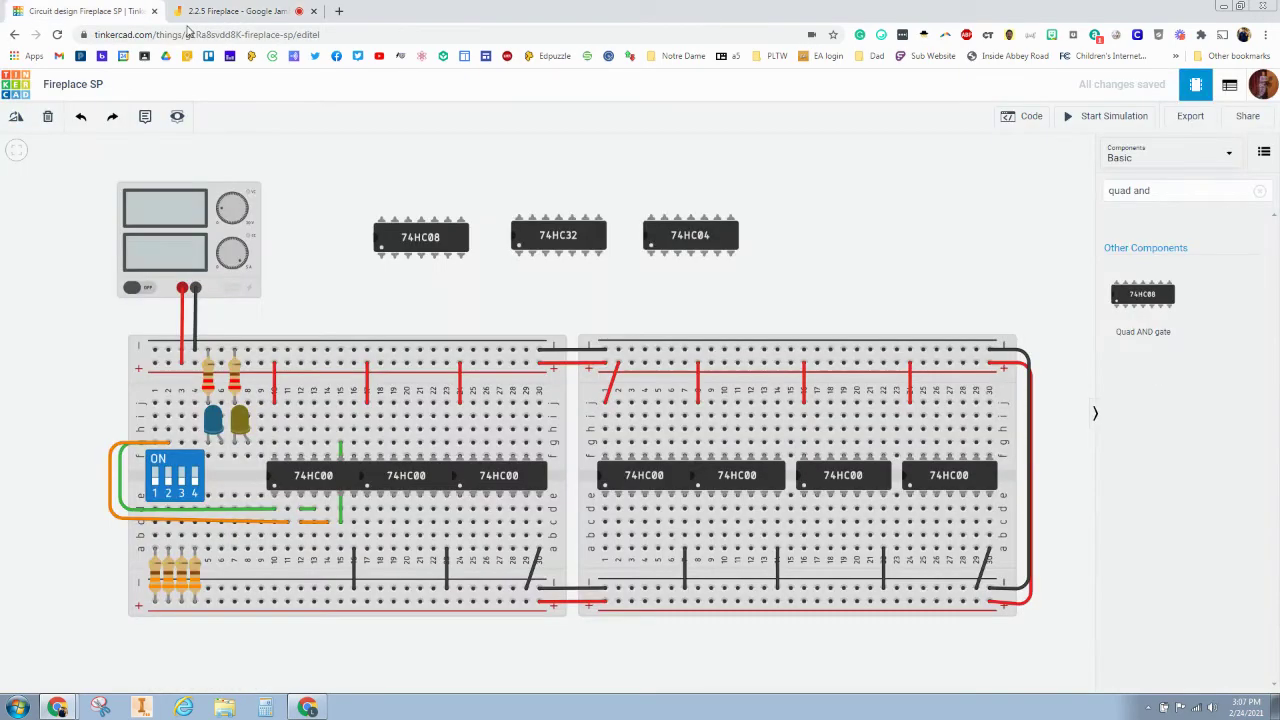
pyautogui.click(183, 443)
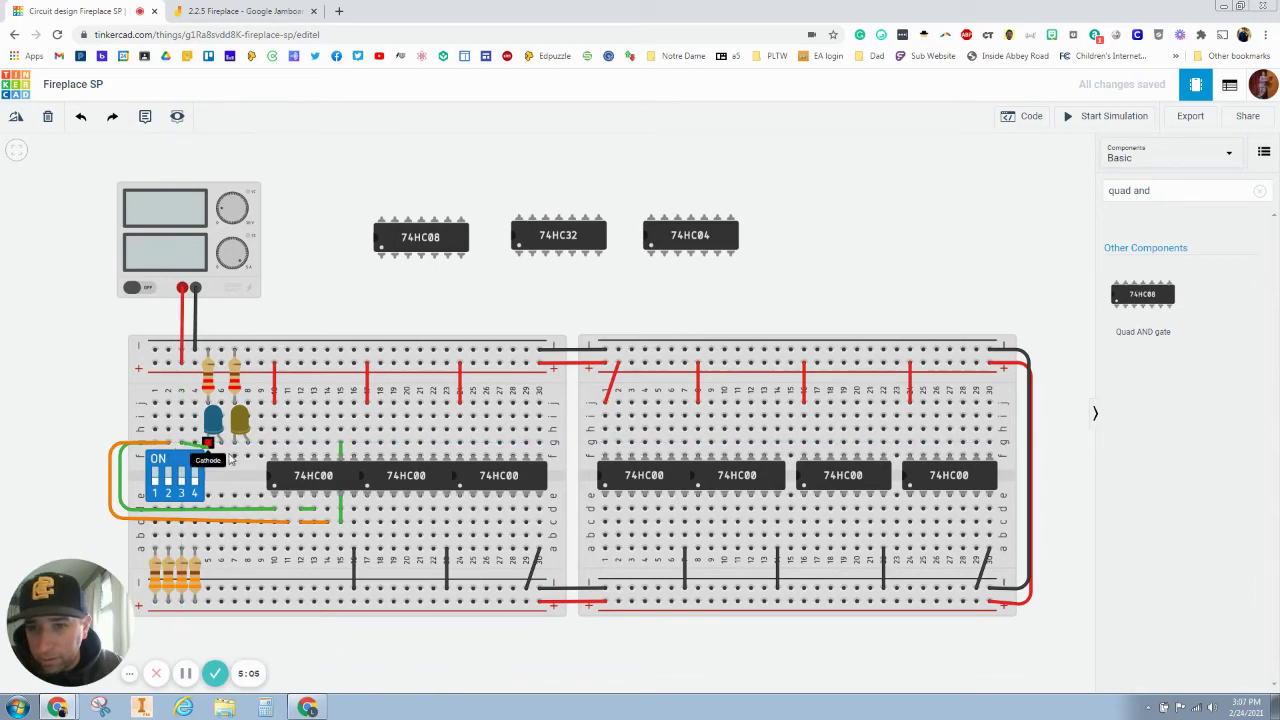
pyautogui.click(181, 324)
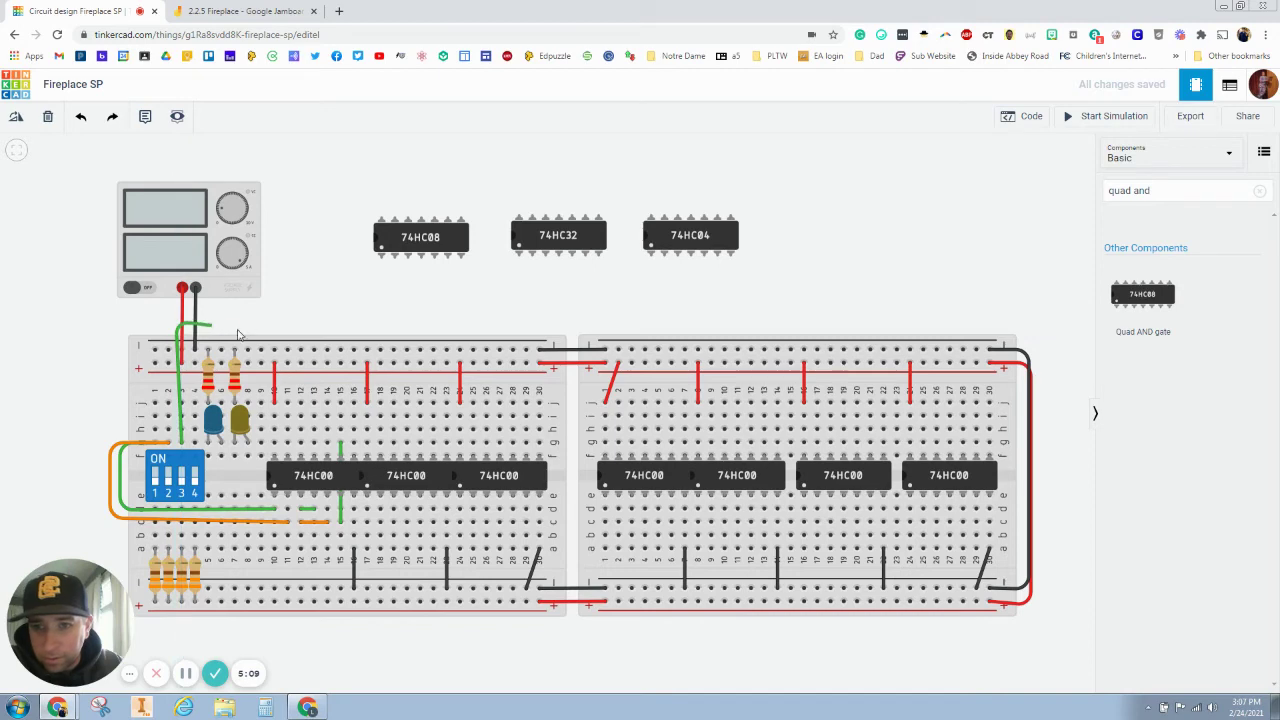
pyautogui.click(331, 324)
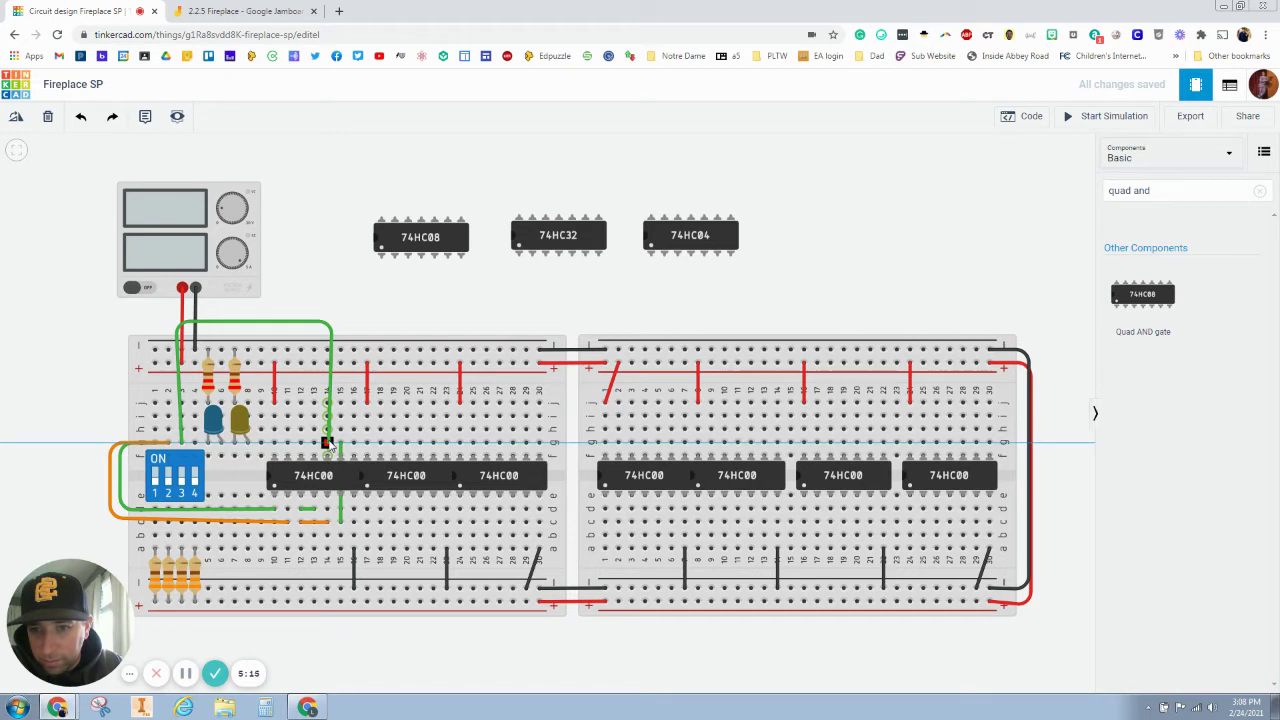
pyautogui.click(328, 443)
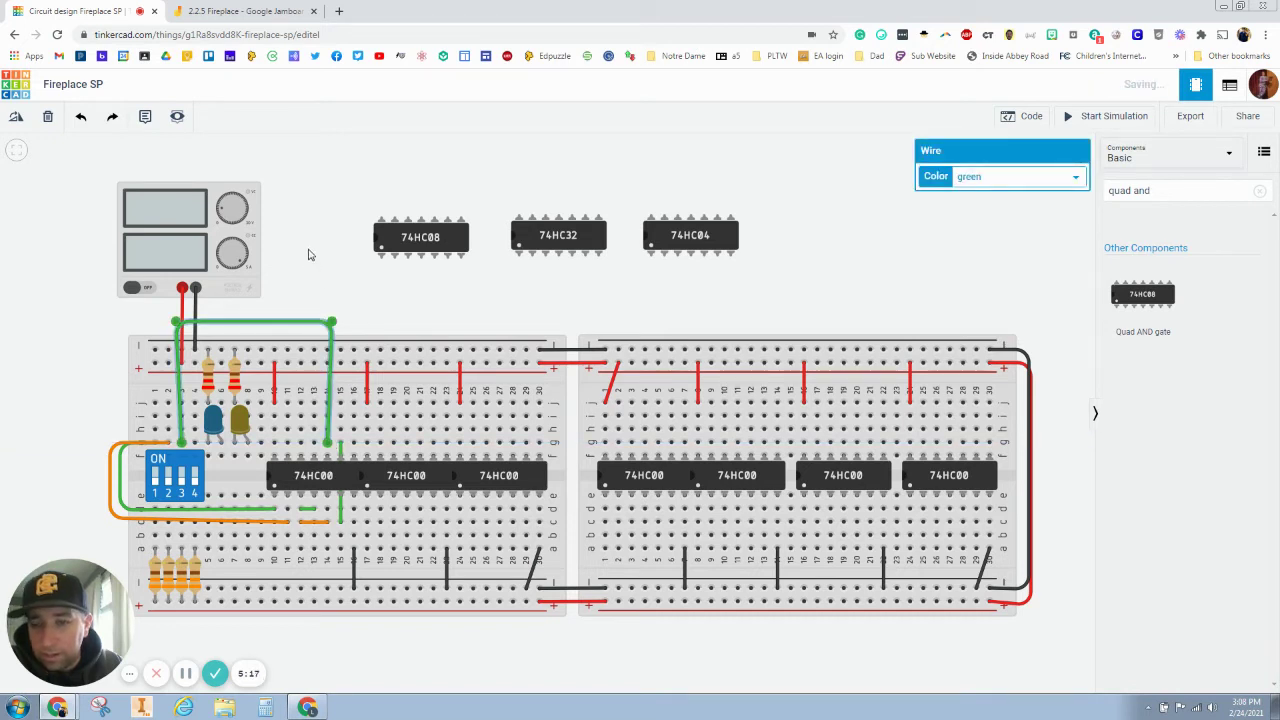
pyautogui.click(981, 179)
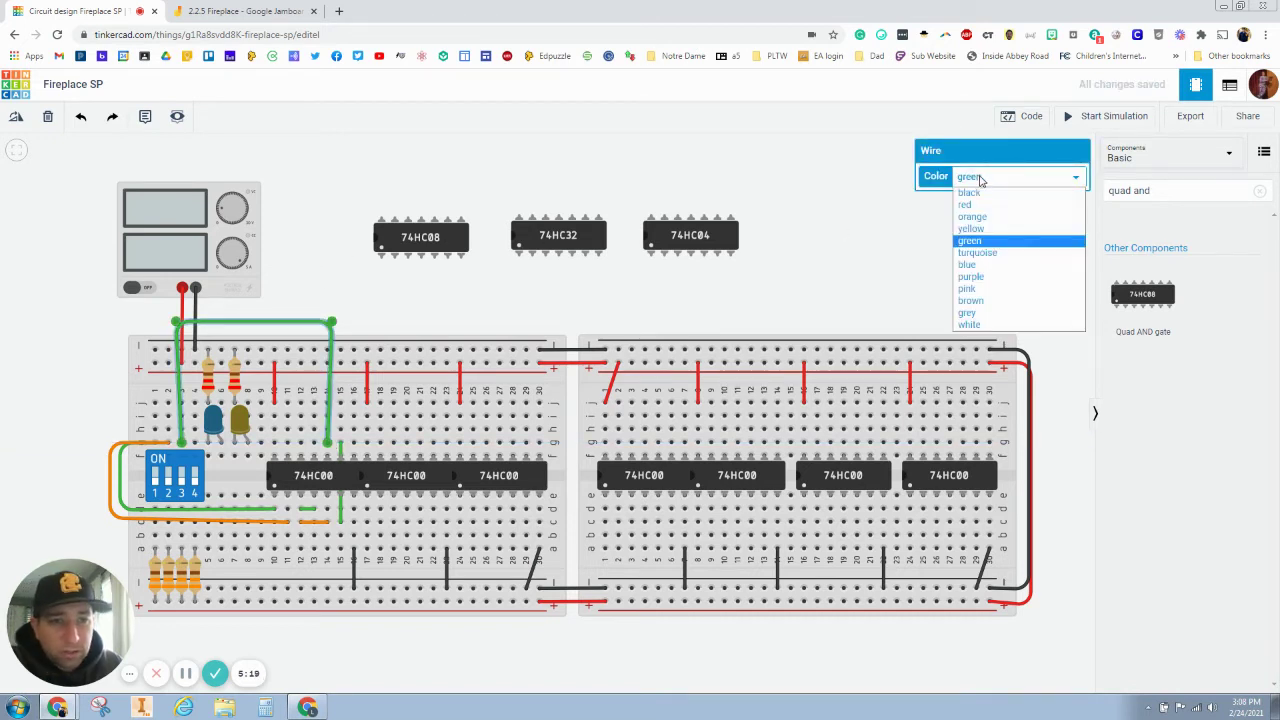
pyautogui.click(975, 251)
pyautogui.click(482, 159)
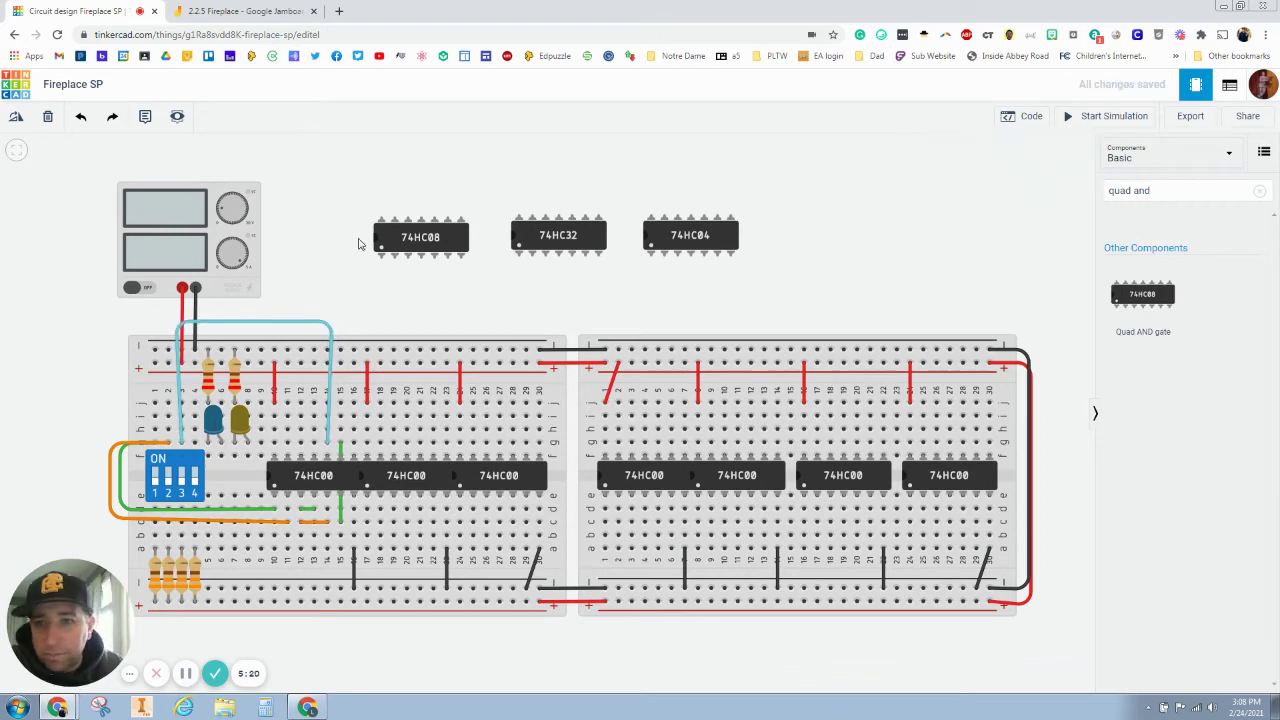
pyautogui.click(240, 11)
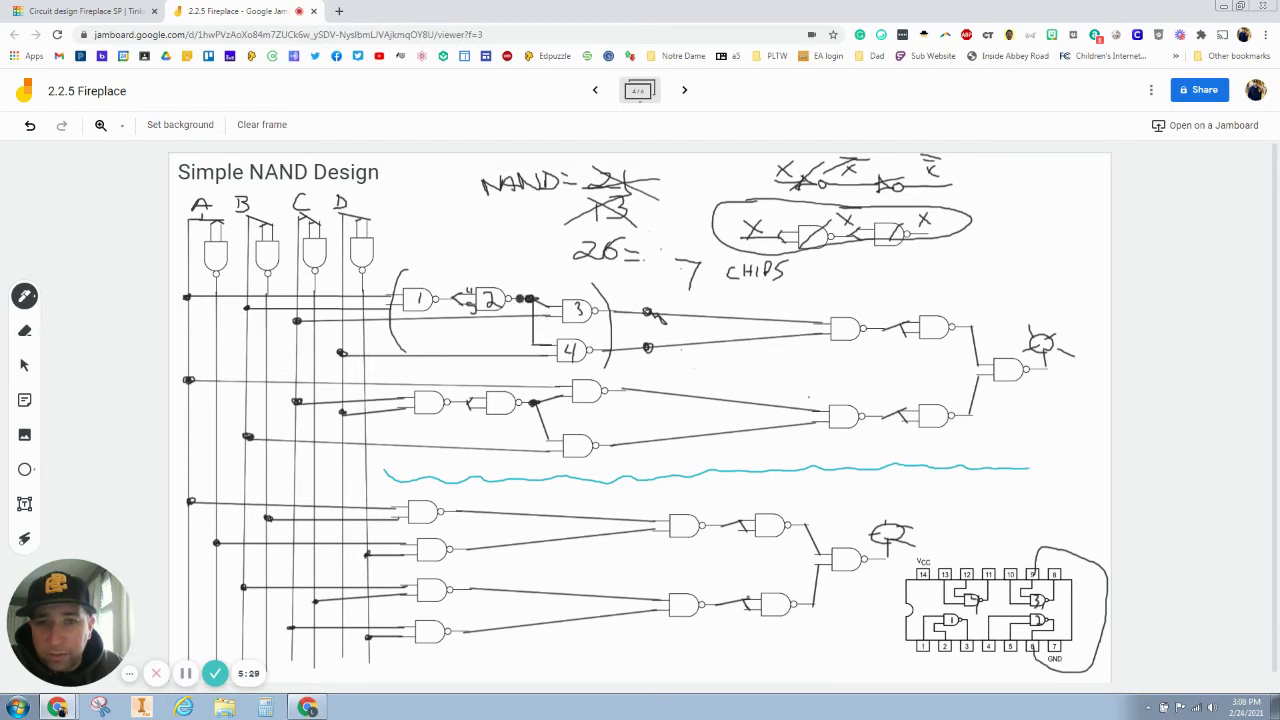
# Retrace gate 4 and draw a pinout trace from pin 6 to pin 3 and up to pin 13.
pyautogui.moveTo(568, 344); pyautogui.dragTo(573, 356)
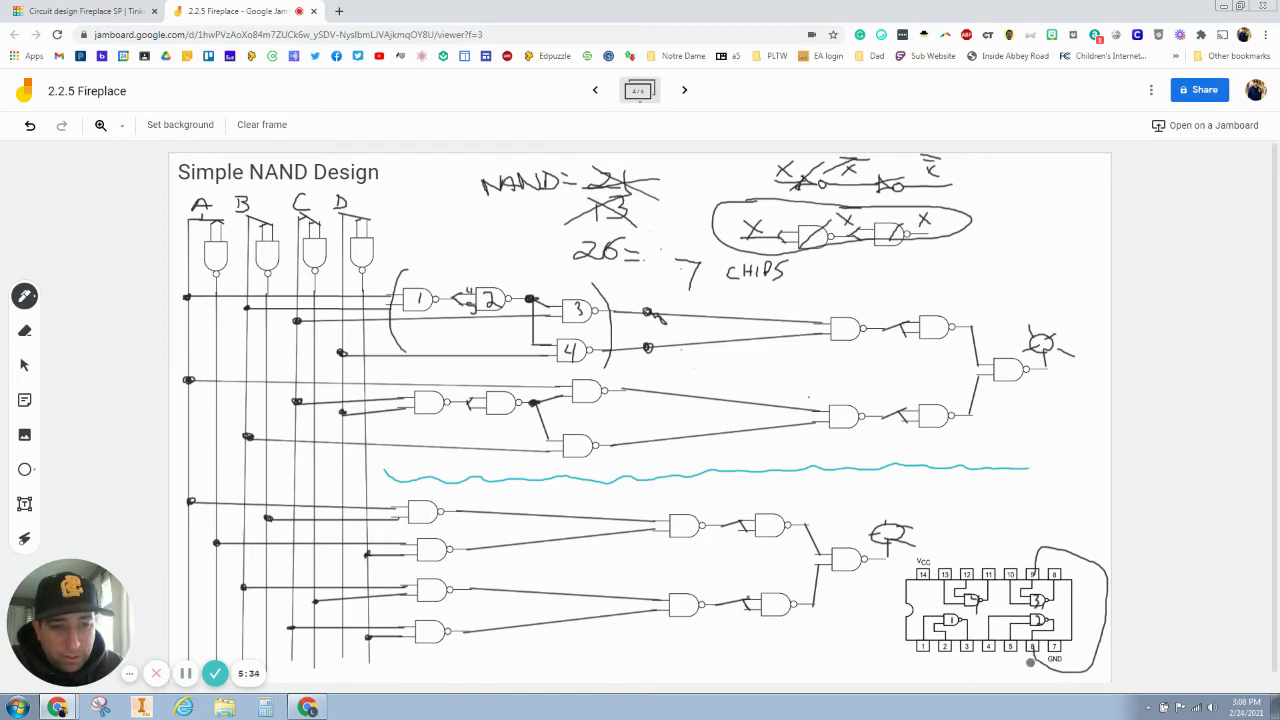
pyautogui.moveTo(1030, 662)
pyautogui.mouseDown()
pyautogui.moveTo(965, 647)
pyautogui.moveTo(945, 575)
pyautogui.mouseUp()
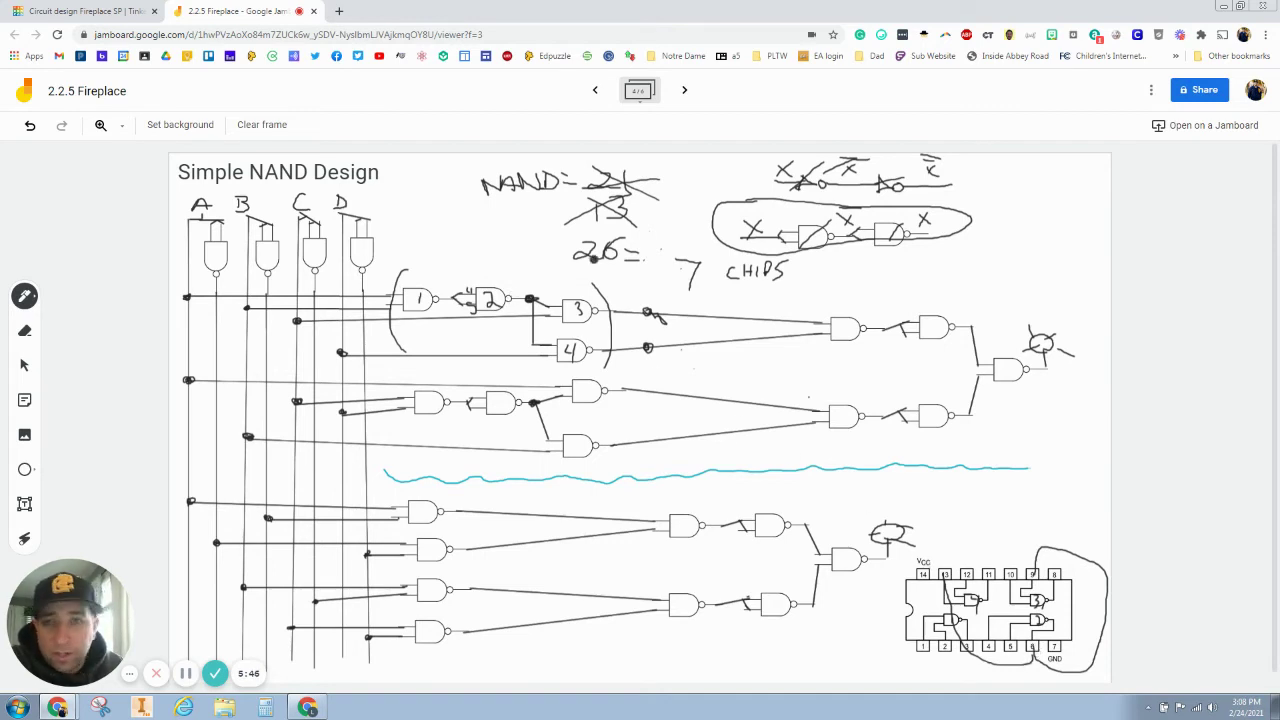
pyautogui.click(50, 11)
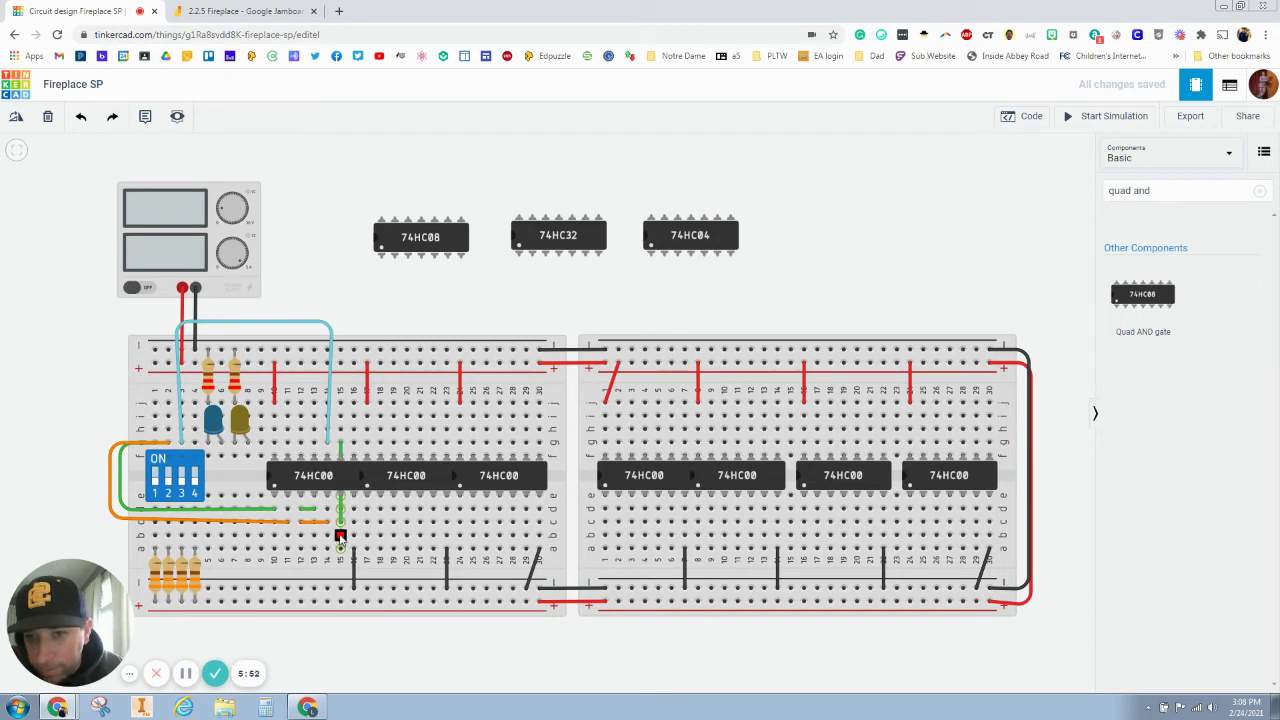
# Finish the green wire at a breadboard hole and bring up the Jamboard NAND diagram.
pyautogui.click(340, 537)
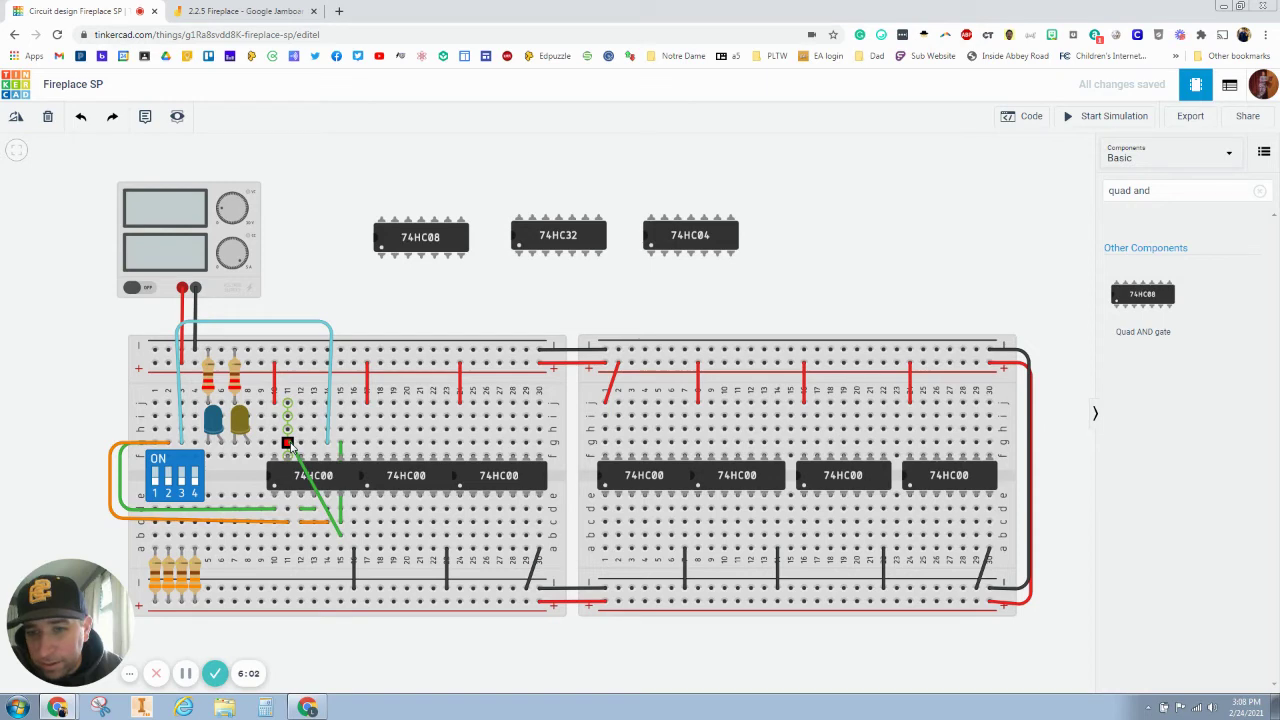
pyautogui.click(311, 447)
pyautogui.click(314, 227)
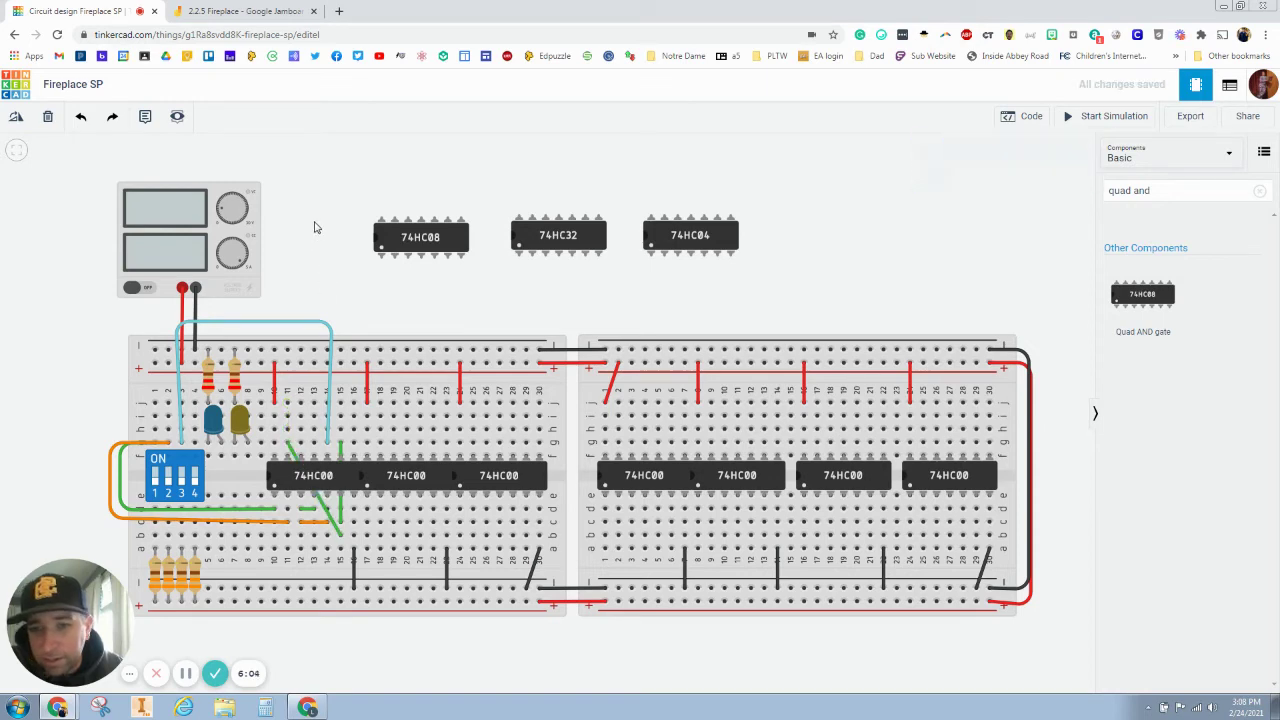
pyautogui.click(238, 11)
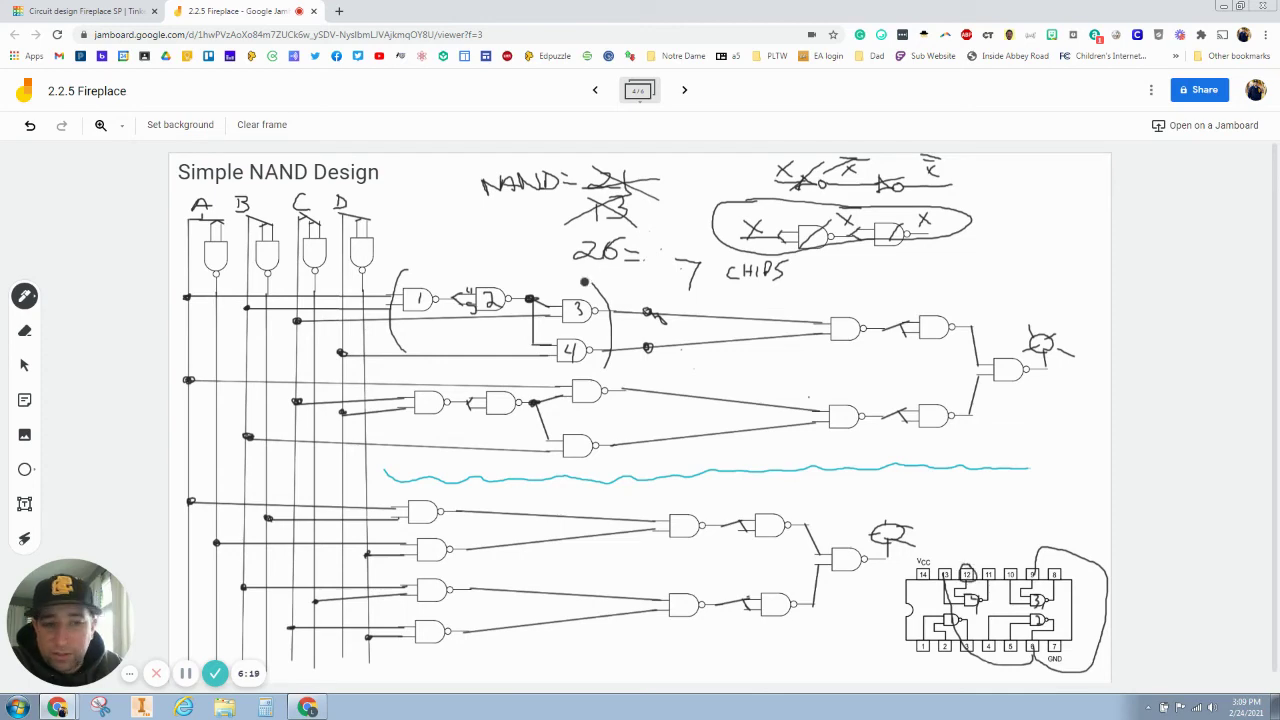
# Route a blue wire from the top power rail down to the first 74HC00 chip.
pyautogui.click(114, 11)
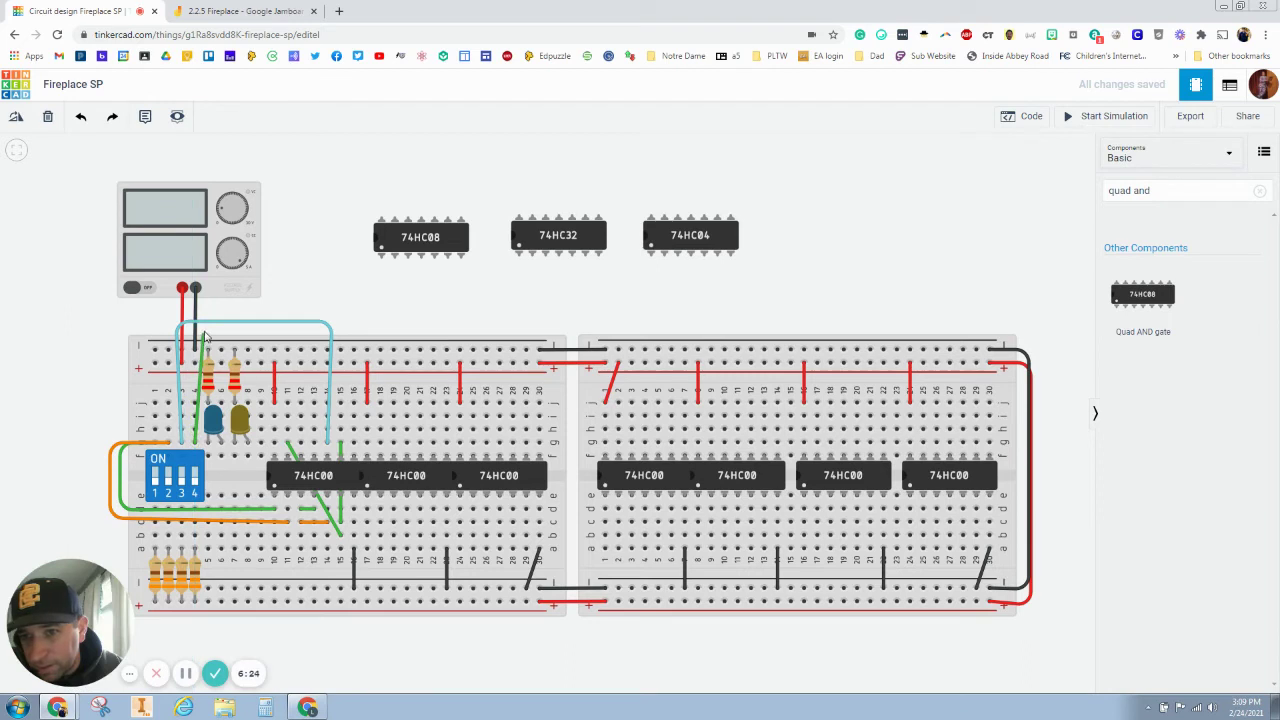
pyautogui.moveTo(203, 338); pyautogui.dragTo(300, 334)
pyautogui.click(303, 331)
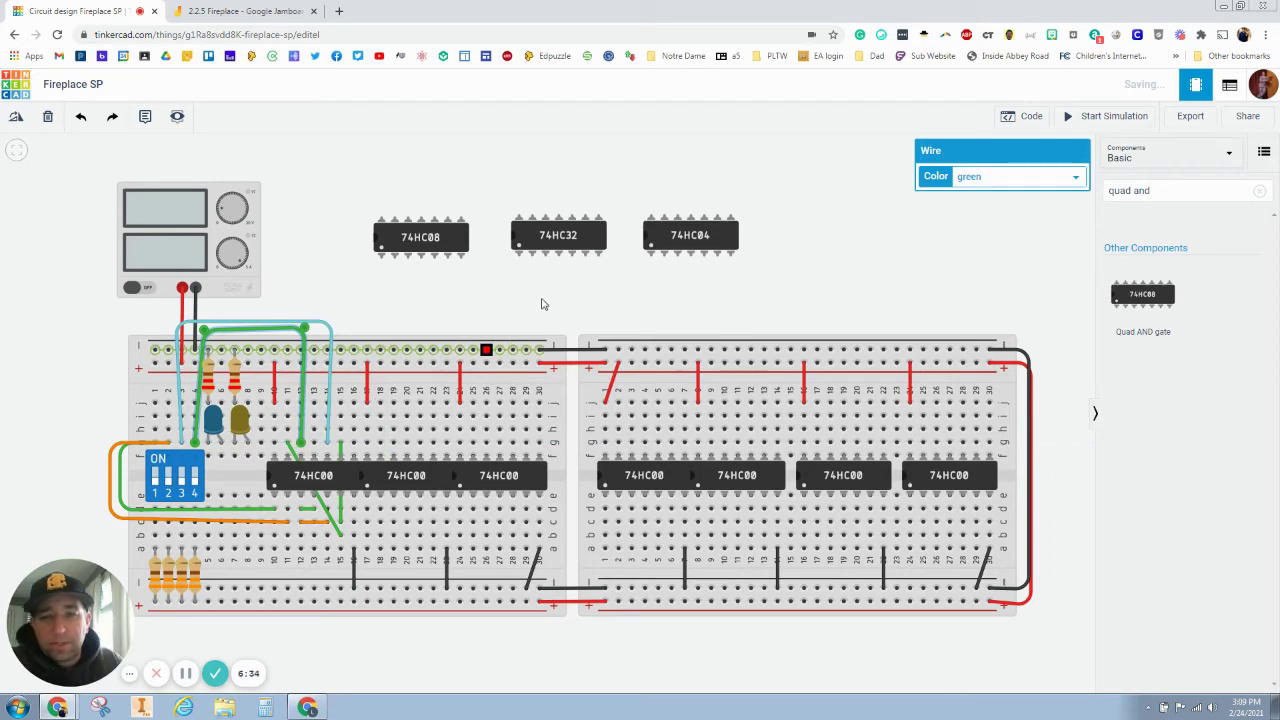
pyautogui.click(968, 184)
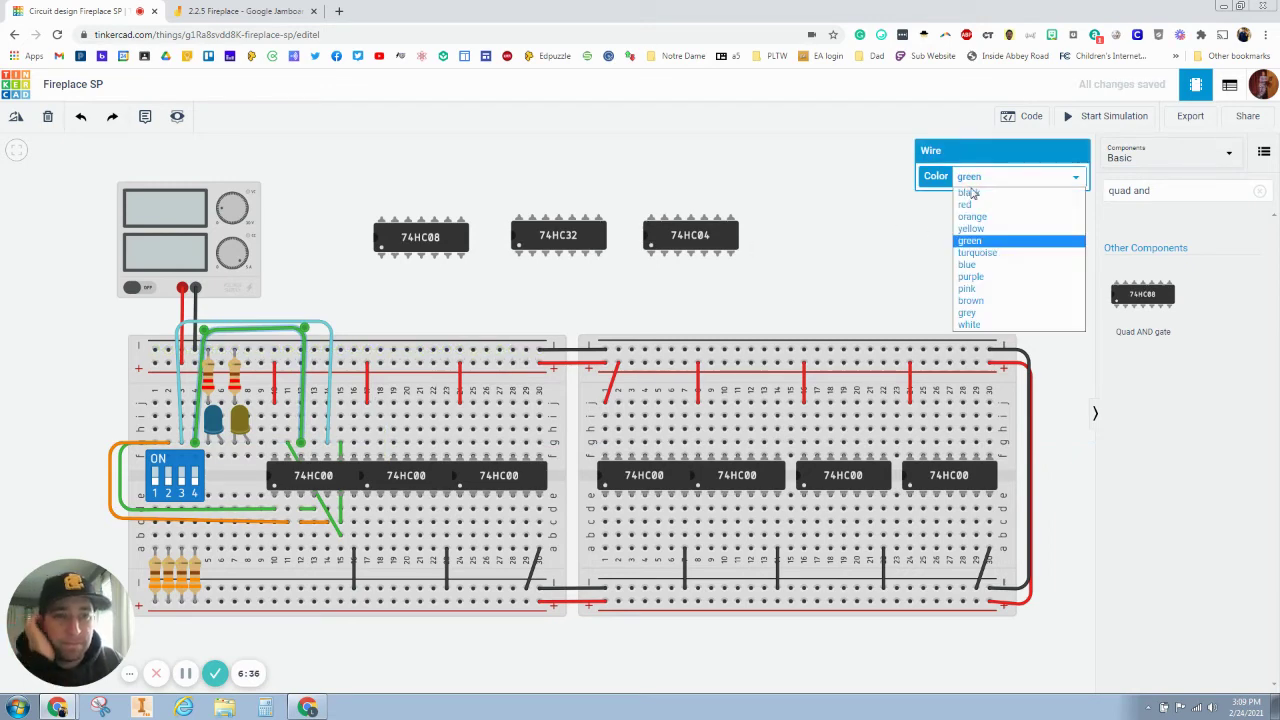
pyautogui.click(990, 264)
pyautogui.click(783, 286)
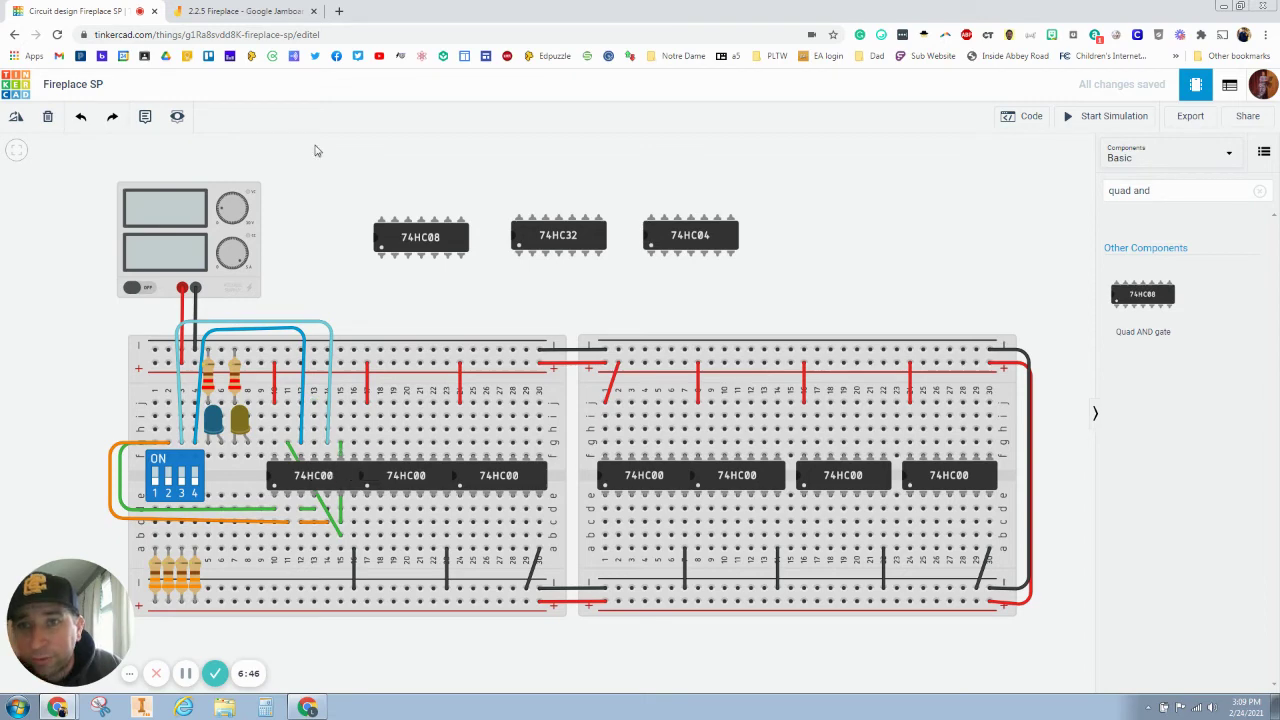
pyautogui.click(251, 10)
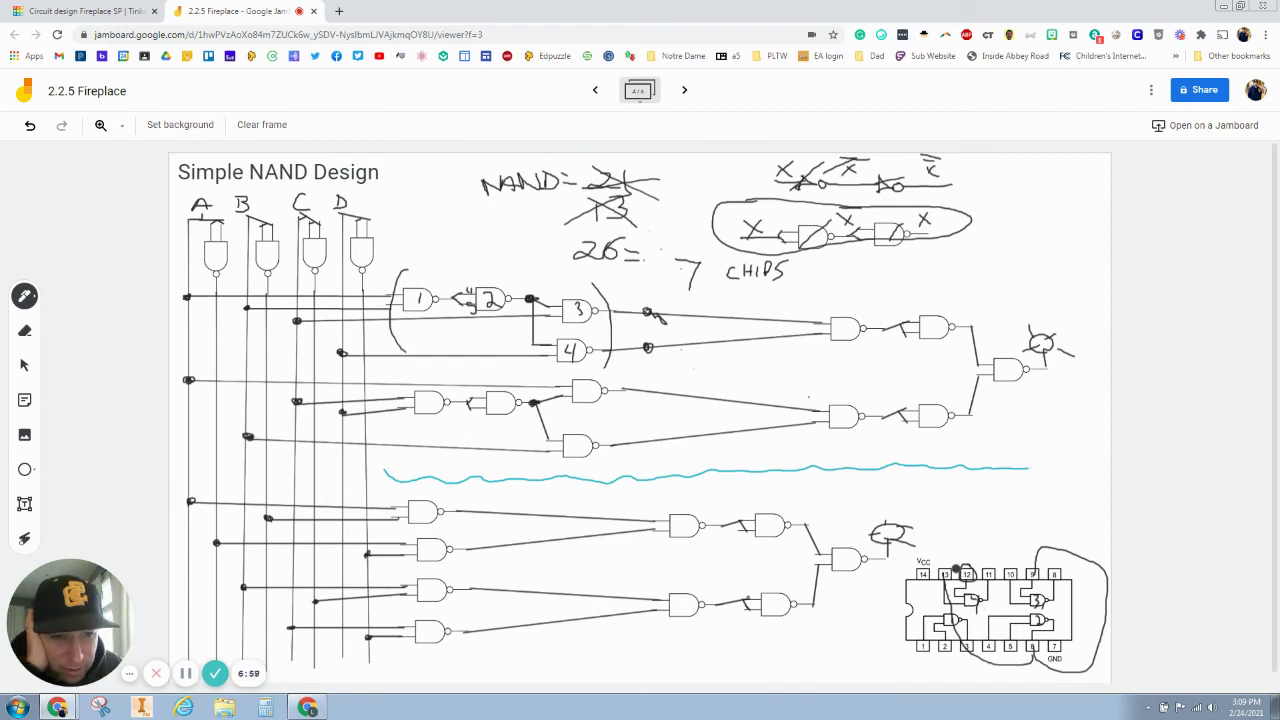
# Mark pin 11 on the Jamboard chip pinout sketch, then return to the breadboard.
pyautogui.moveTo(990, 571)
pyautogui.mouseDown()
pyautogui.moveTo(977, 557)
pyautogui.moveTo(1058, 572)
pyautogui.mouseUp()
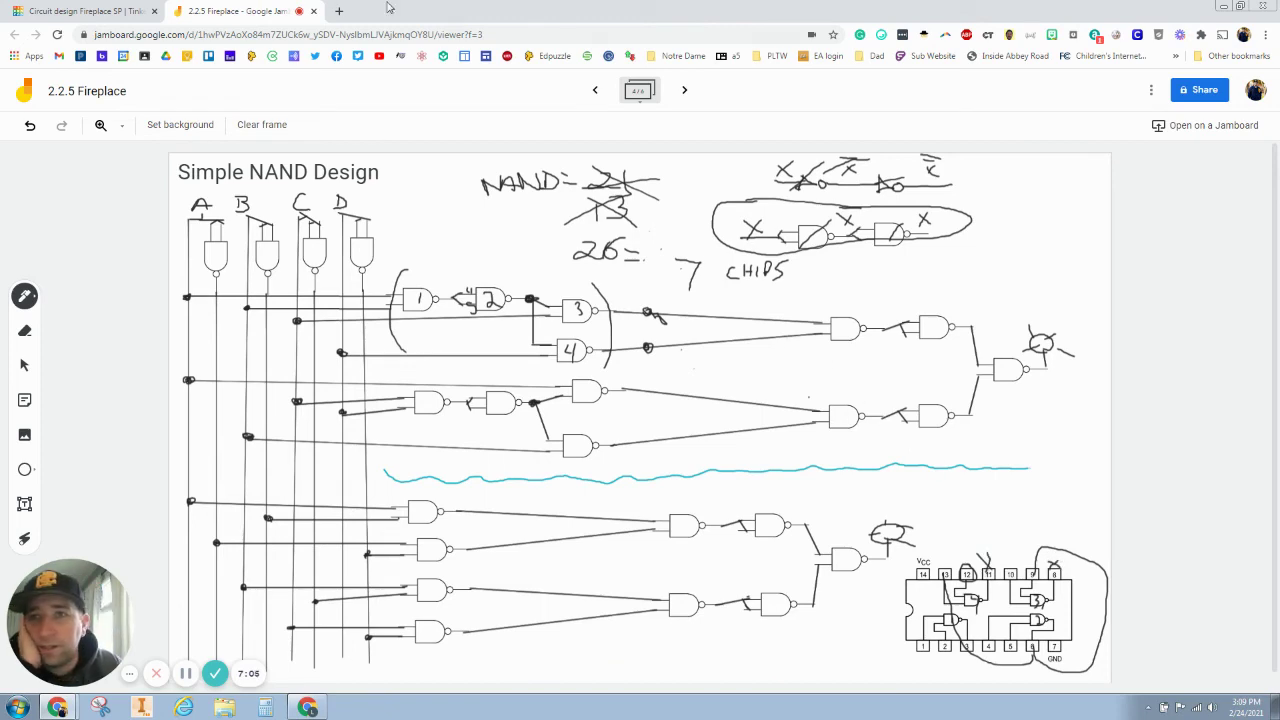
pyautogui.click(110, 11)
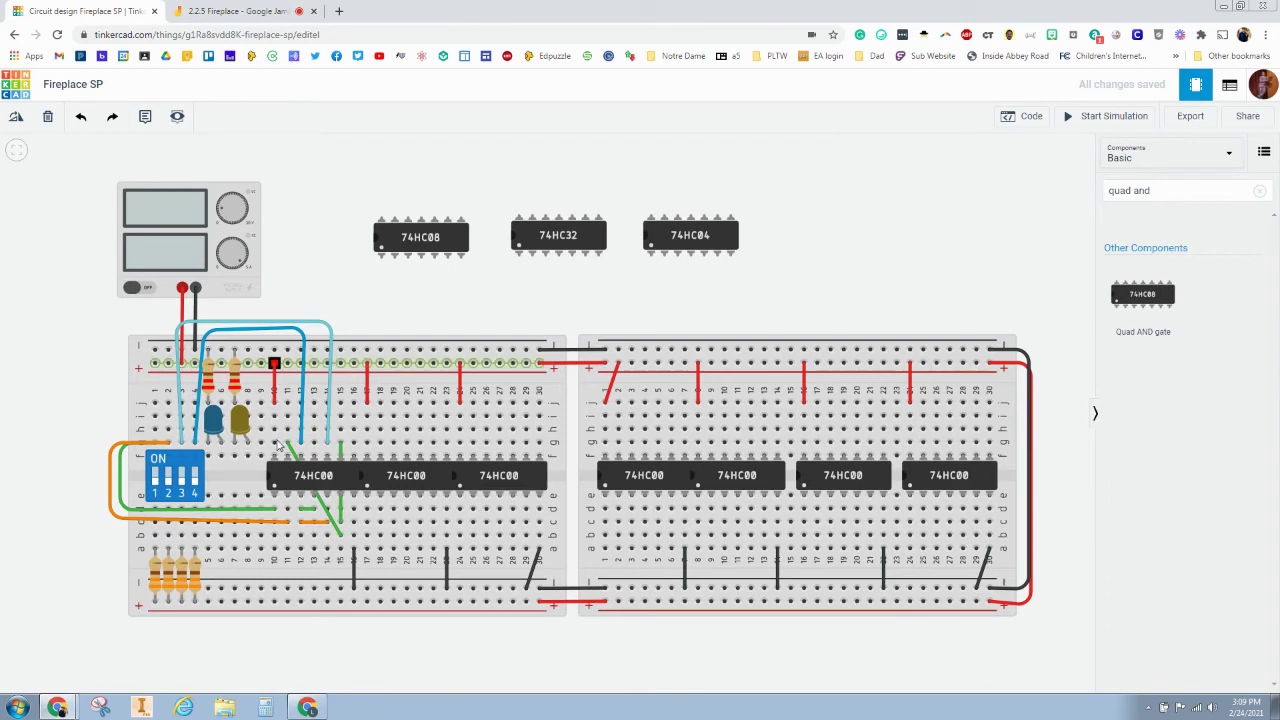
# Add a white wire from the column 16 hole to beside the yellow LED.
pyautogui.click(353, 430)
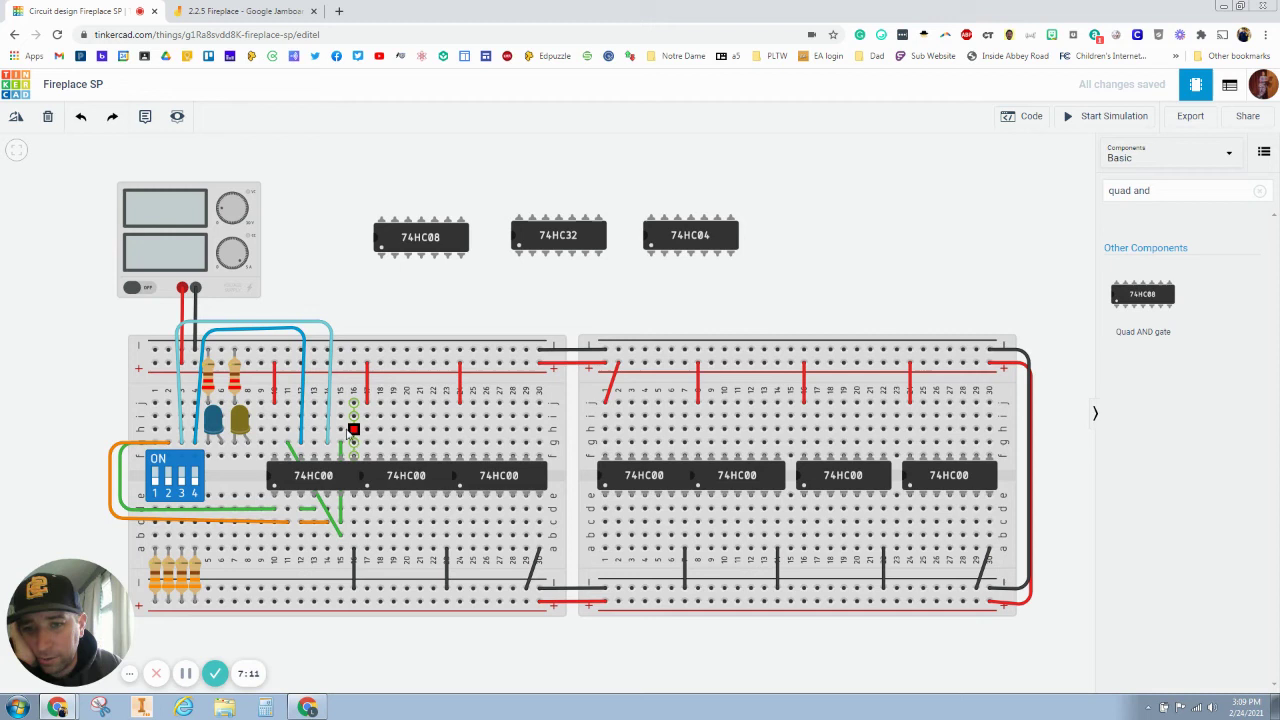
pyautogui.click(246, 456)
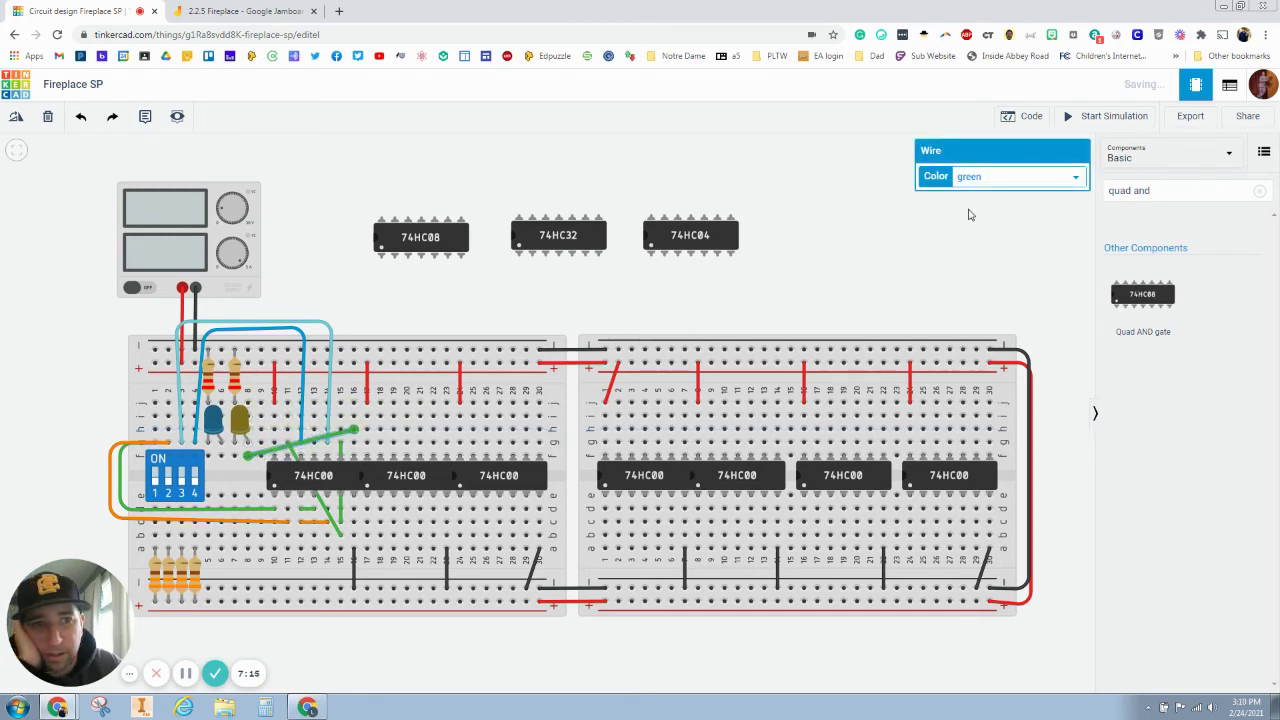
pyautogui.click(975, 177)
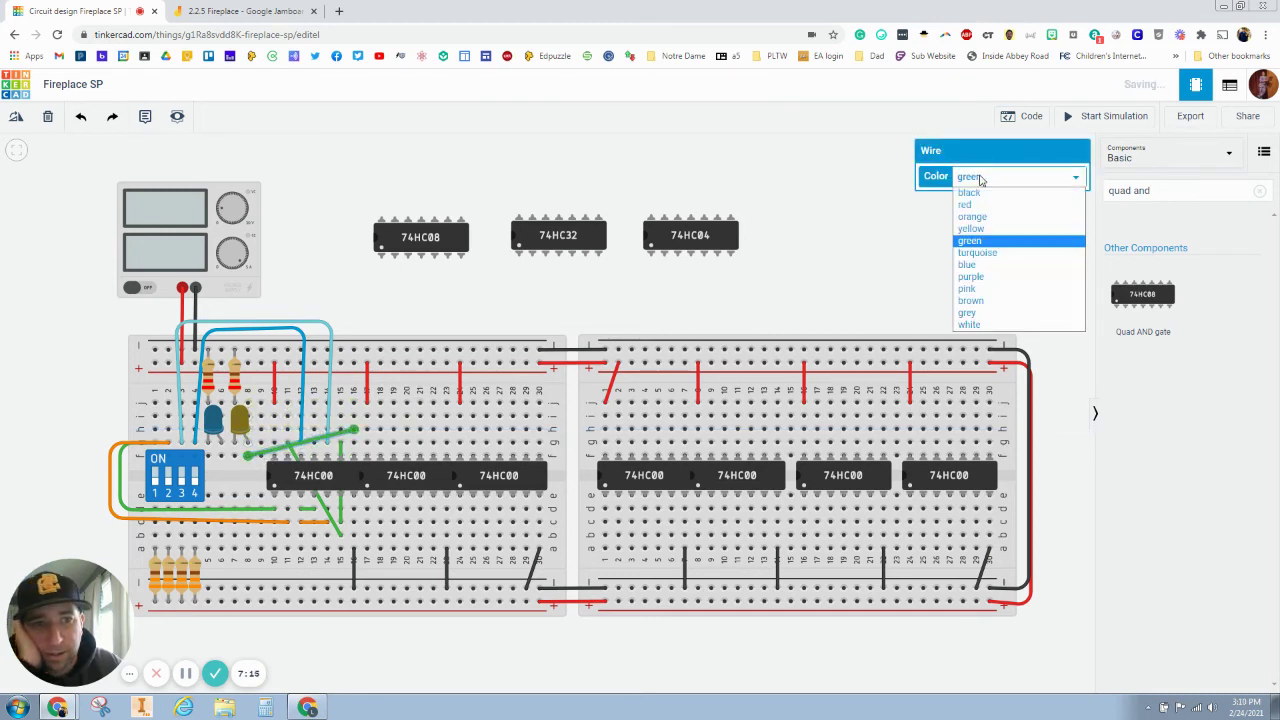
pyautogui.click(969, 324)
pyautogui.click(545, 144)
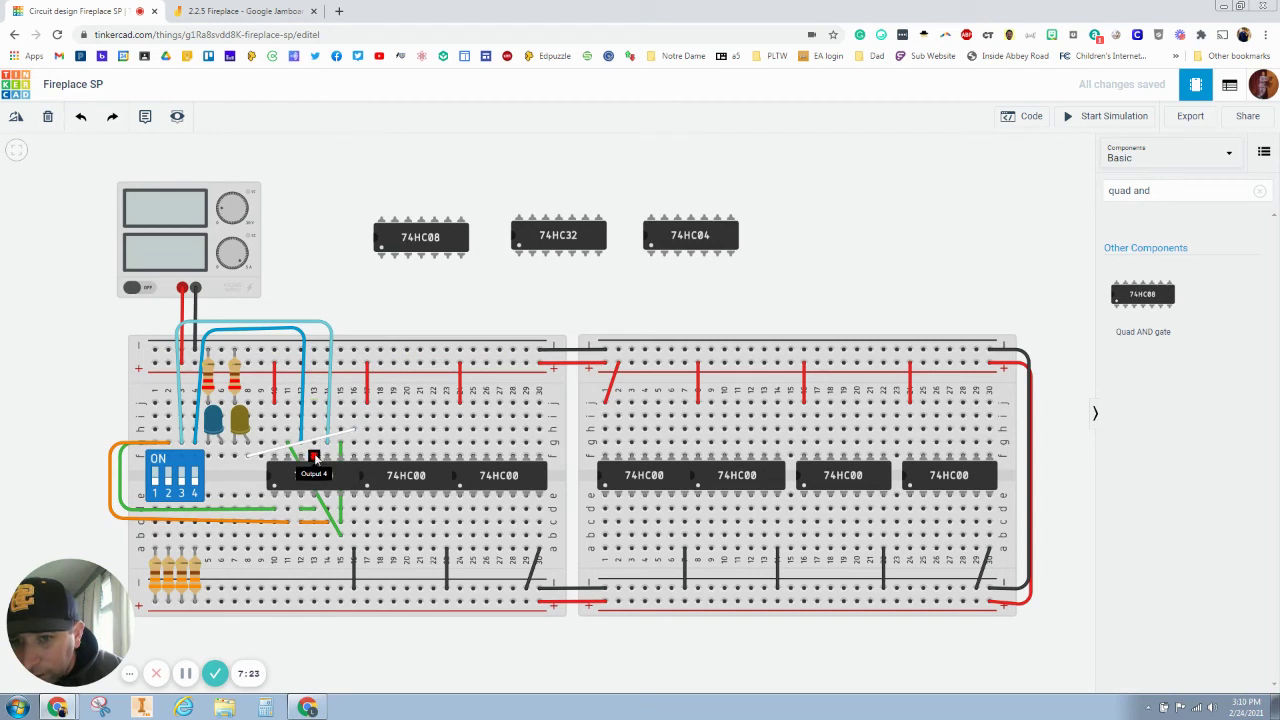
# Add a grey wire ending beside the DIP switch and start the simulation.
pyautogui.click(224, 458)
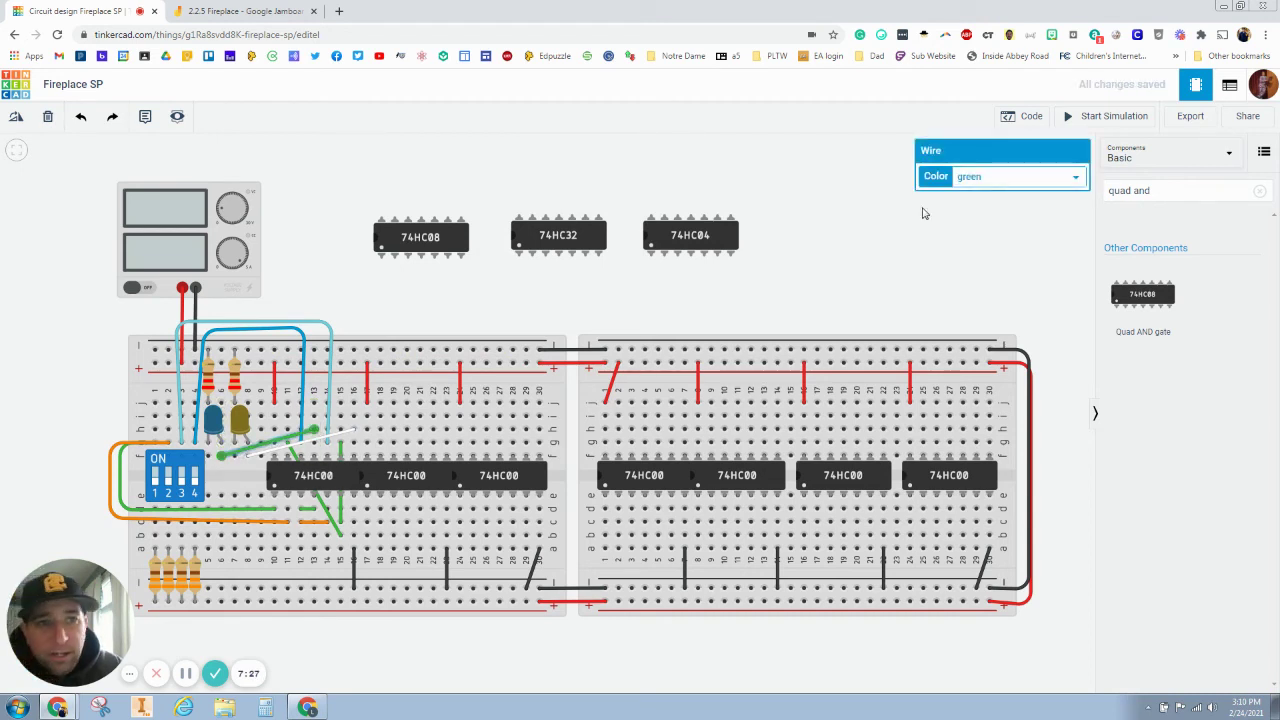
pyautogui.click(983, 189)
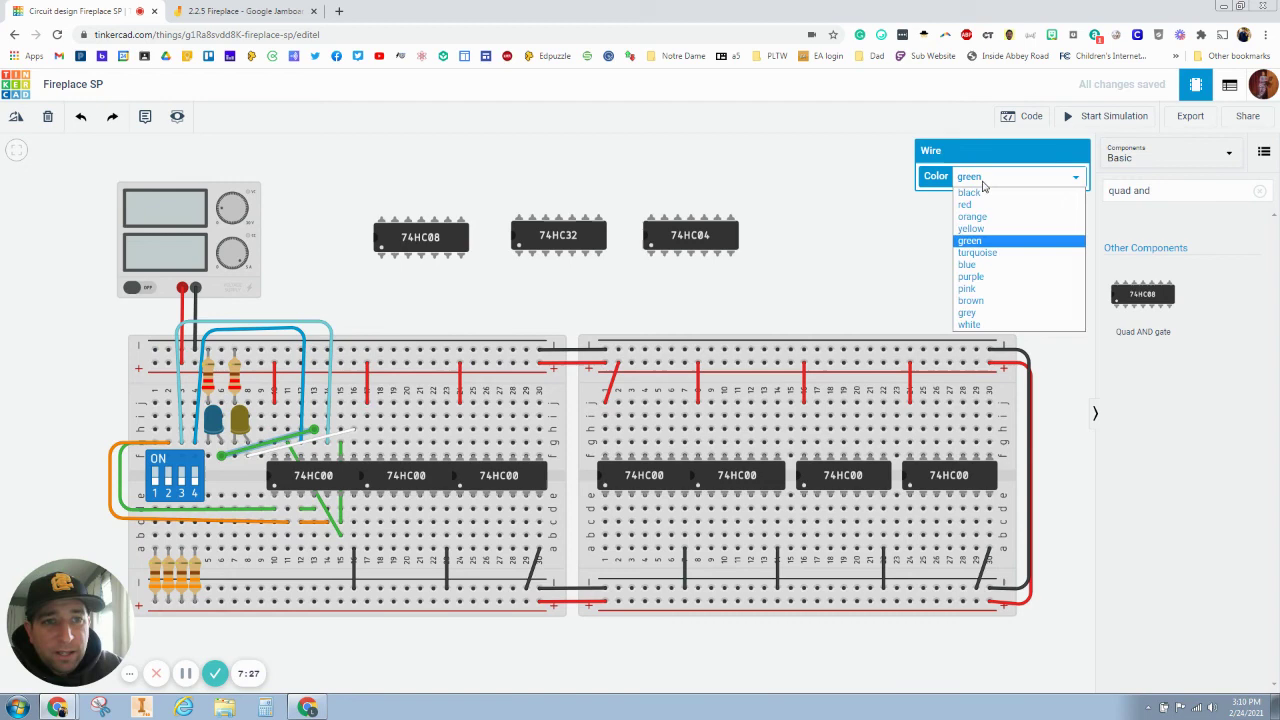
pyautogui.click(996, 320)
pyautogui.click(727, 170)
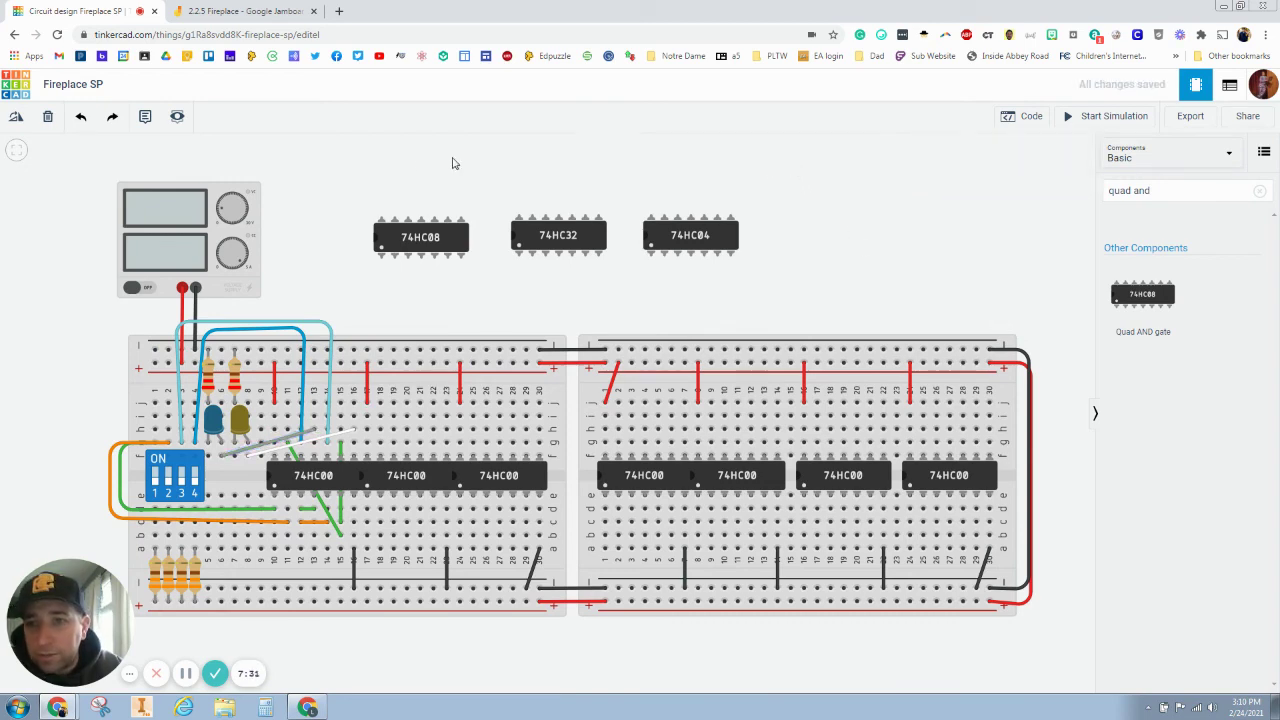
pyautogui.click(1081, 121)
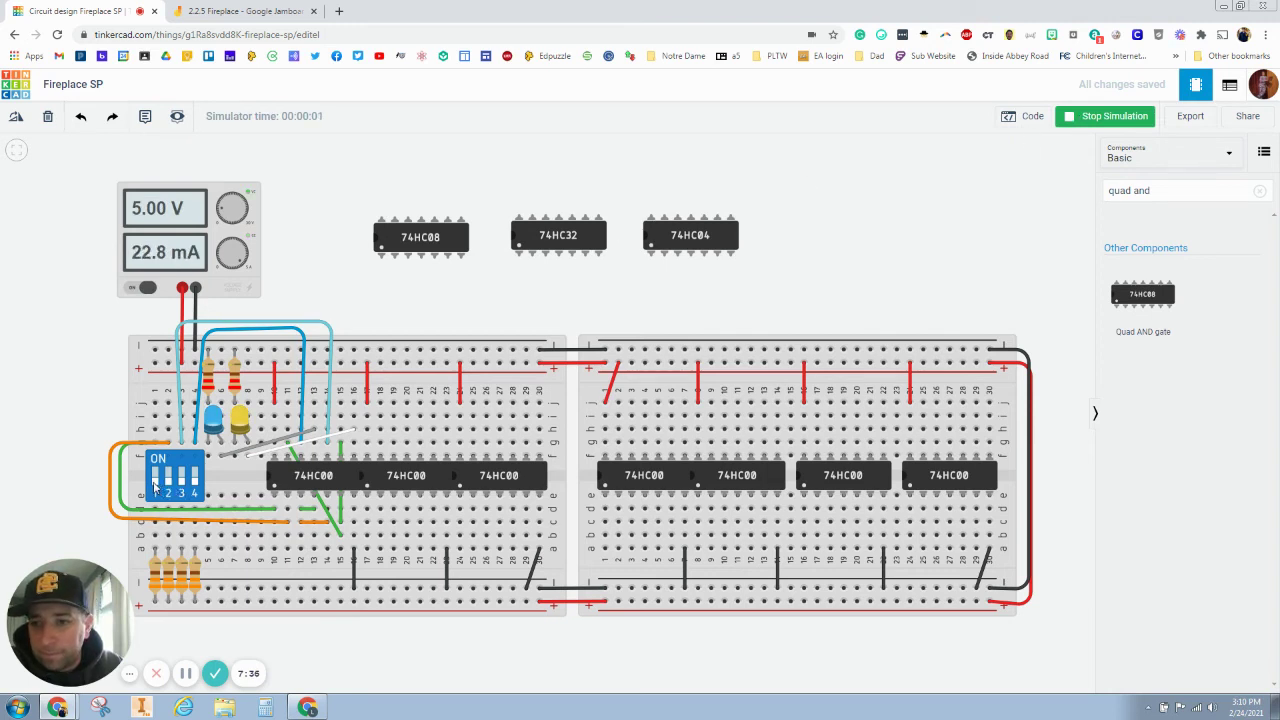
# Flip DIP switches 2, 3 and 4 so both LEDs go dark, then view the NAND diagram.
pyautogui.click(171, 486)
pyautogui.click(169, 484)
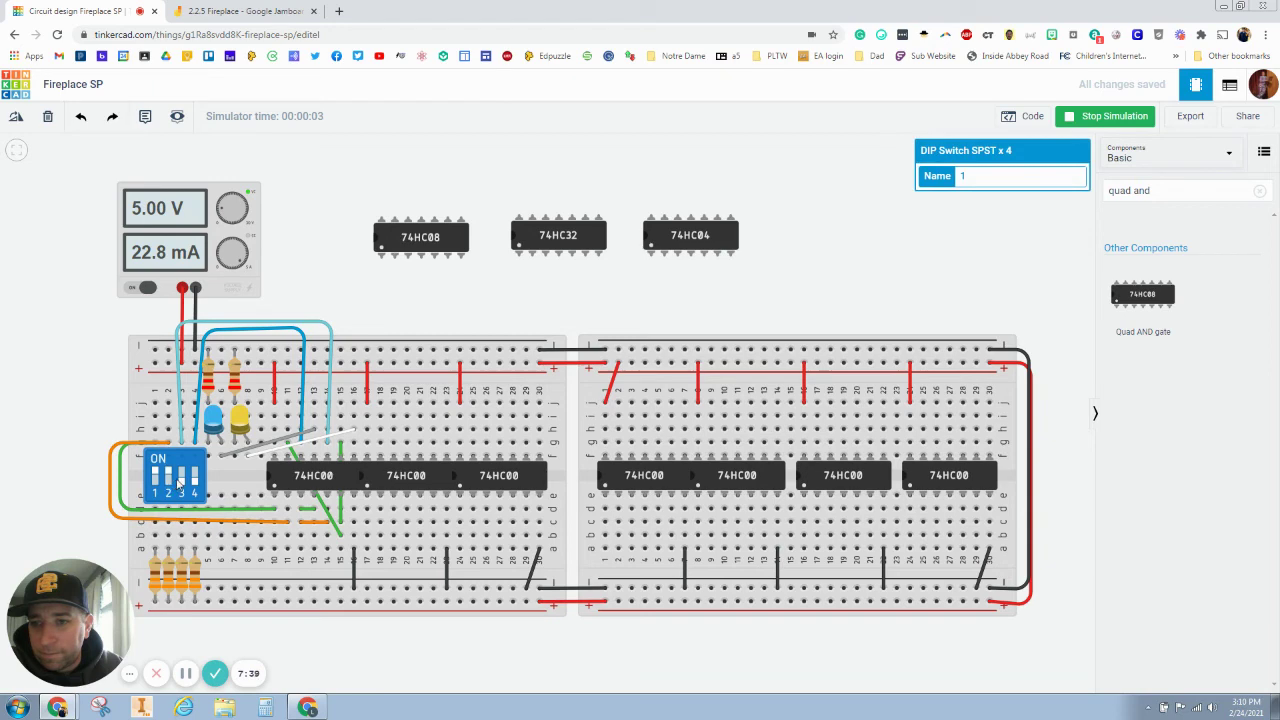
pyautogui.click(182, 484)
pyautogui.click(195, 482)
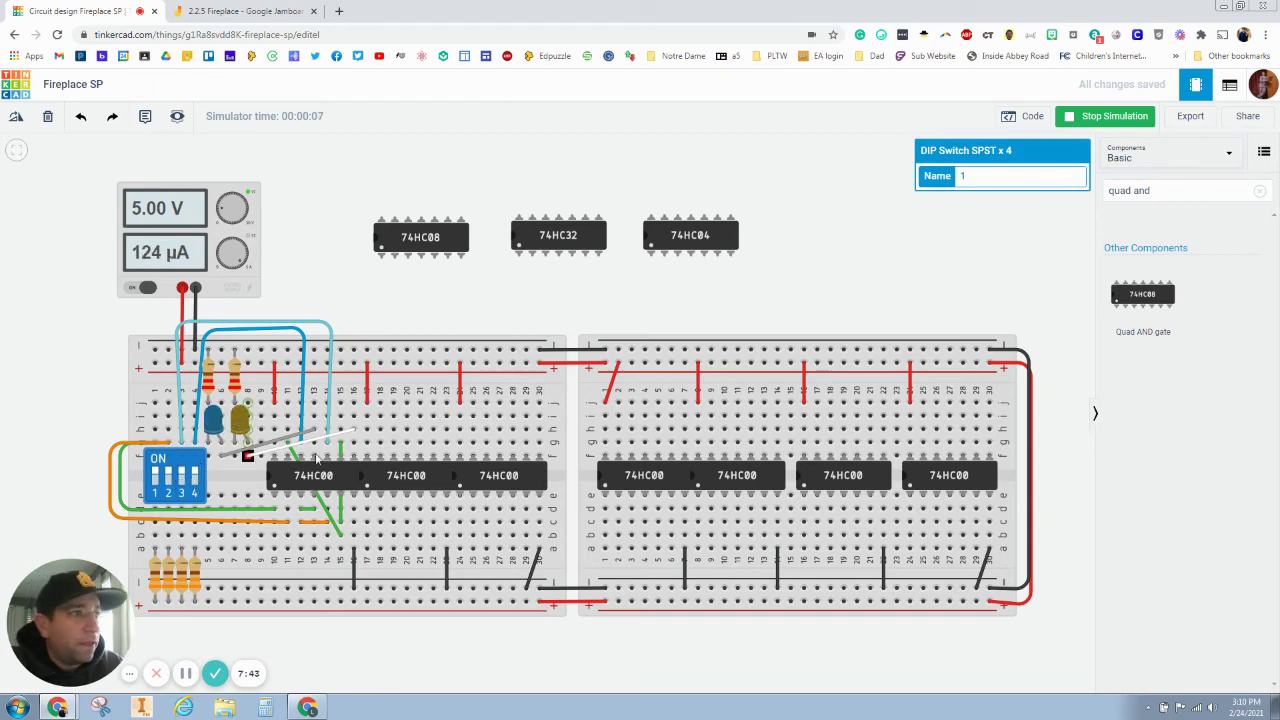
pyautogui.click(240, 11)
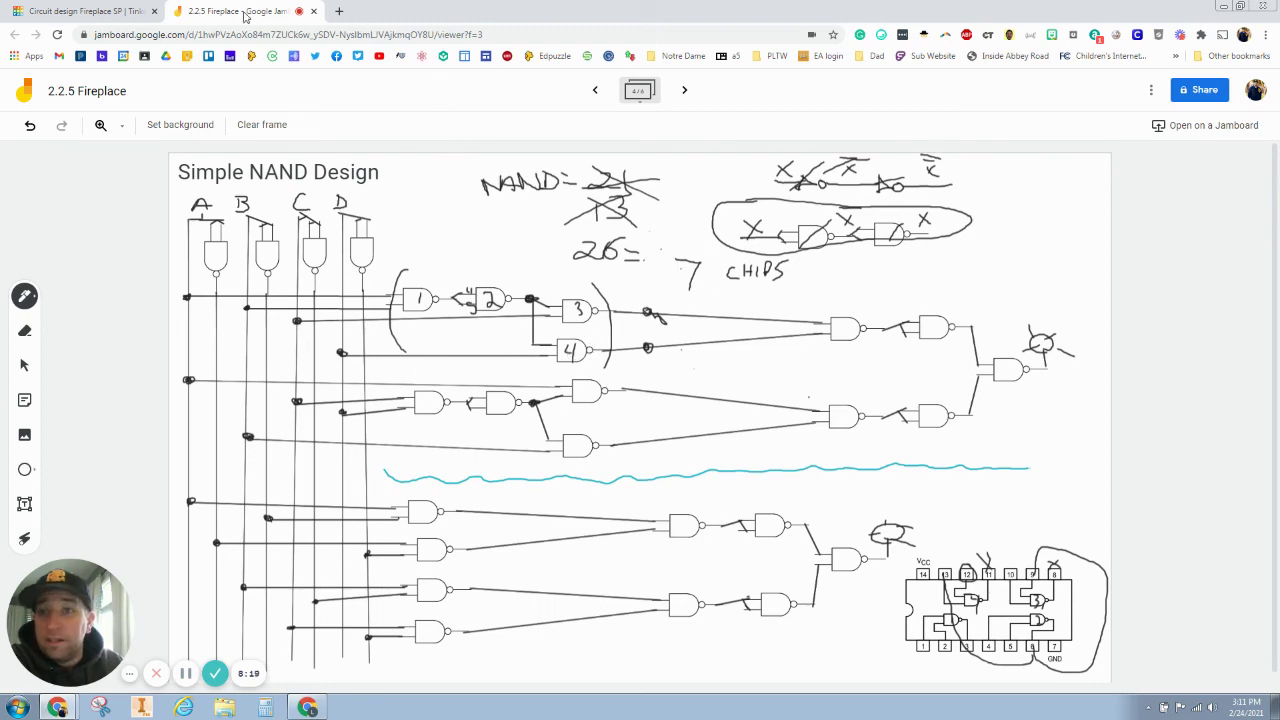
# In the running simulation, toggle DIP switches 1 through 4, then switch 1 again.
pyautogui.click(100, 18)
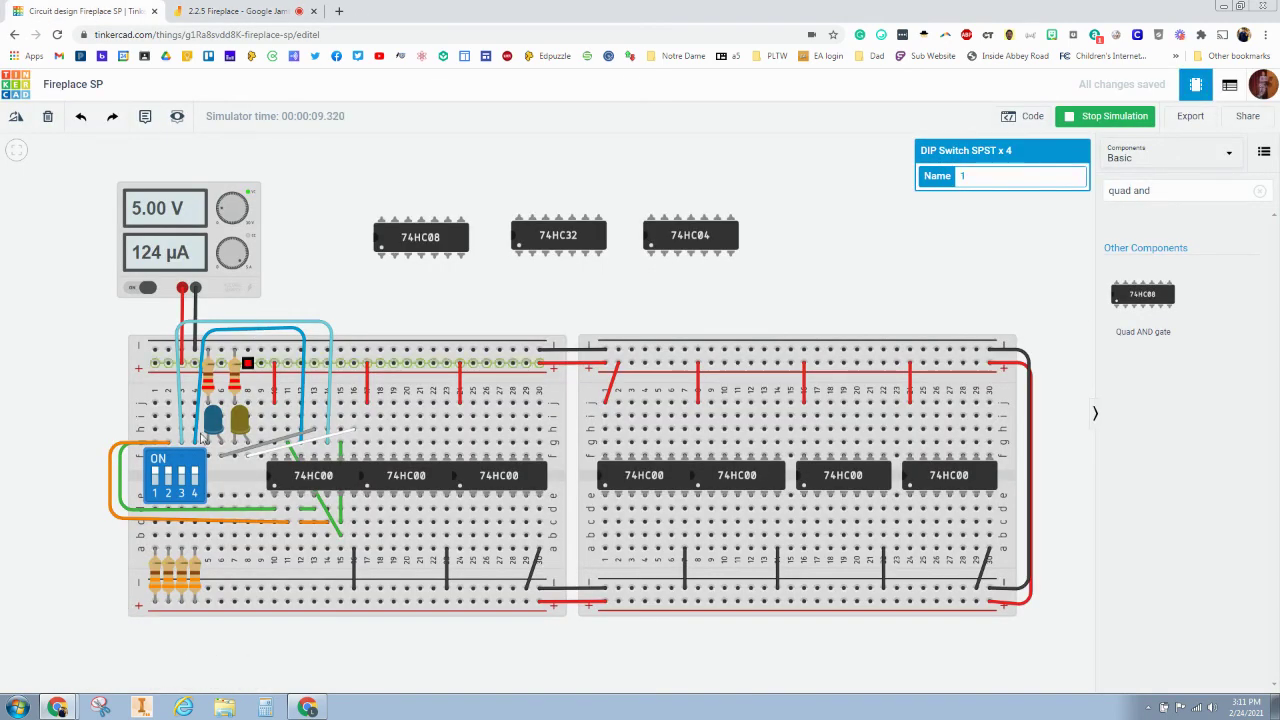
pyautogui.click(155, 478)
pyautogui.click(168, 478)
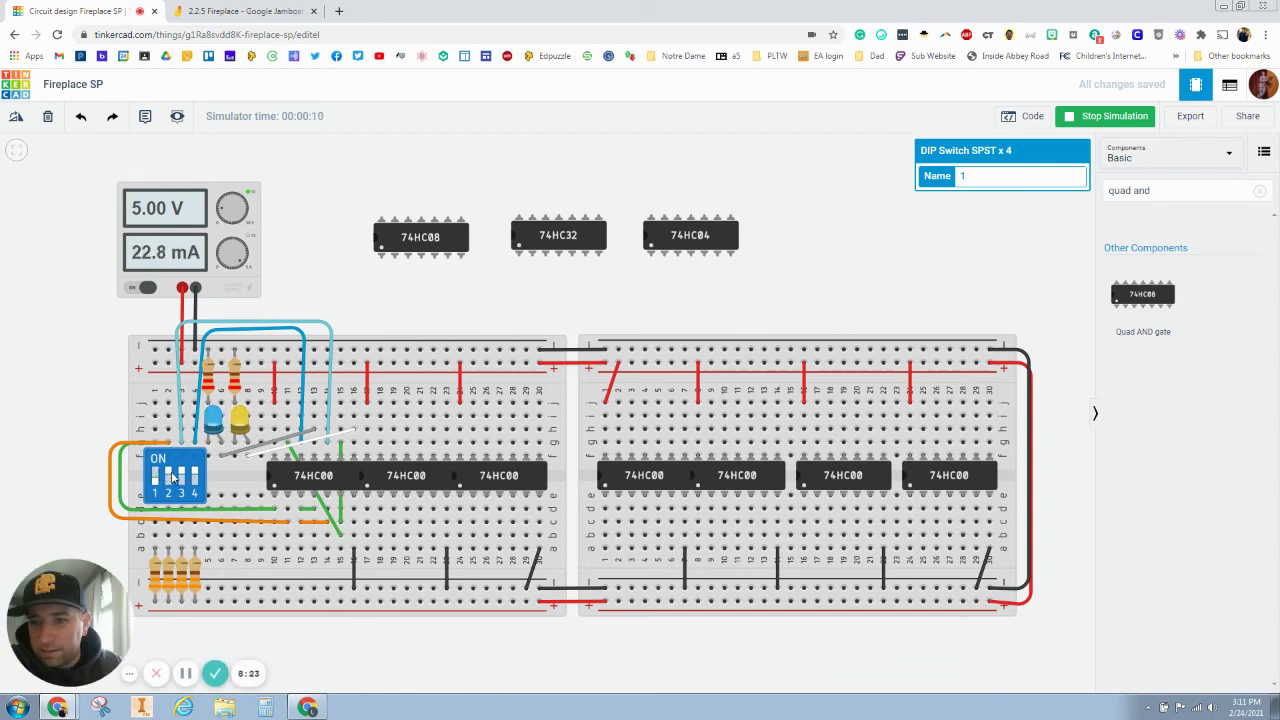
pyautogui.click(181, 478)
pyautogui.click(194, 478)
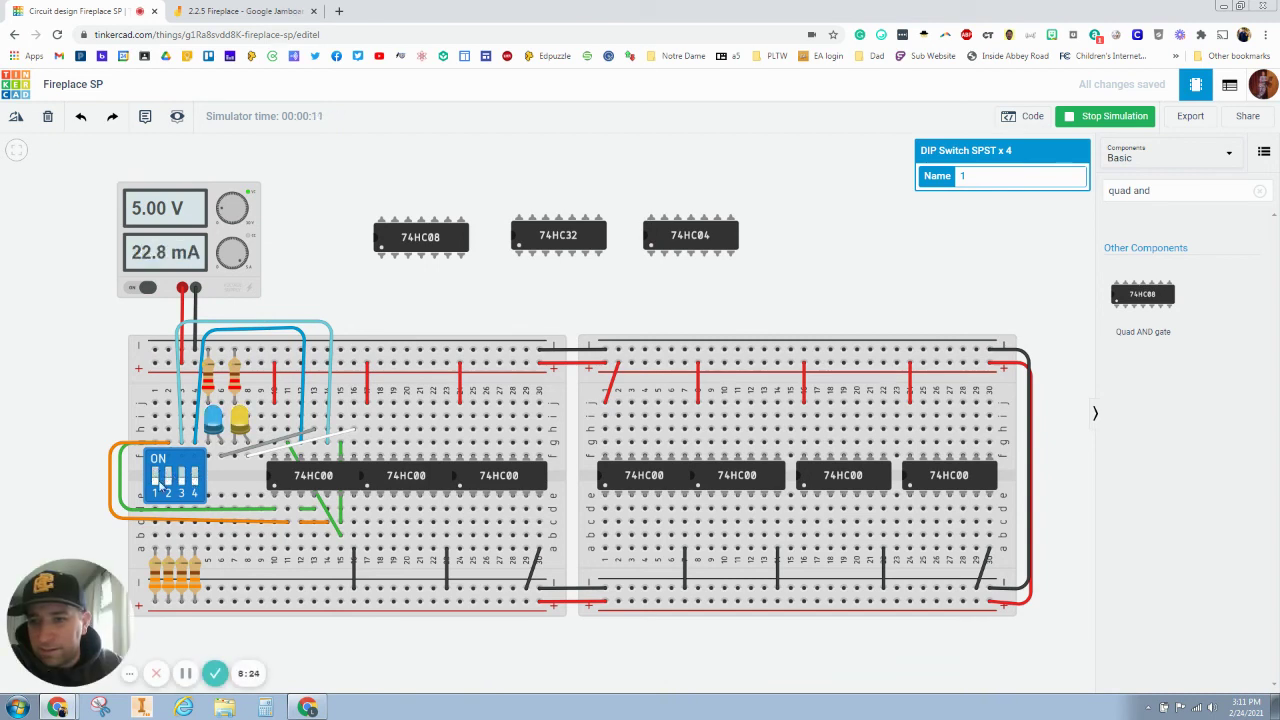
pyautogui.click(156, 478)
# Toggle switches 3, 1 and 4 to turn the yellow and blue LEDs on and off.
pyautogui.click(182, 479)
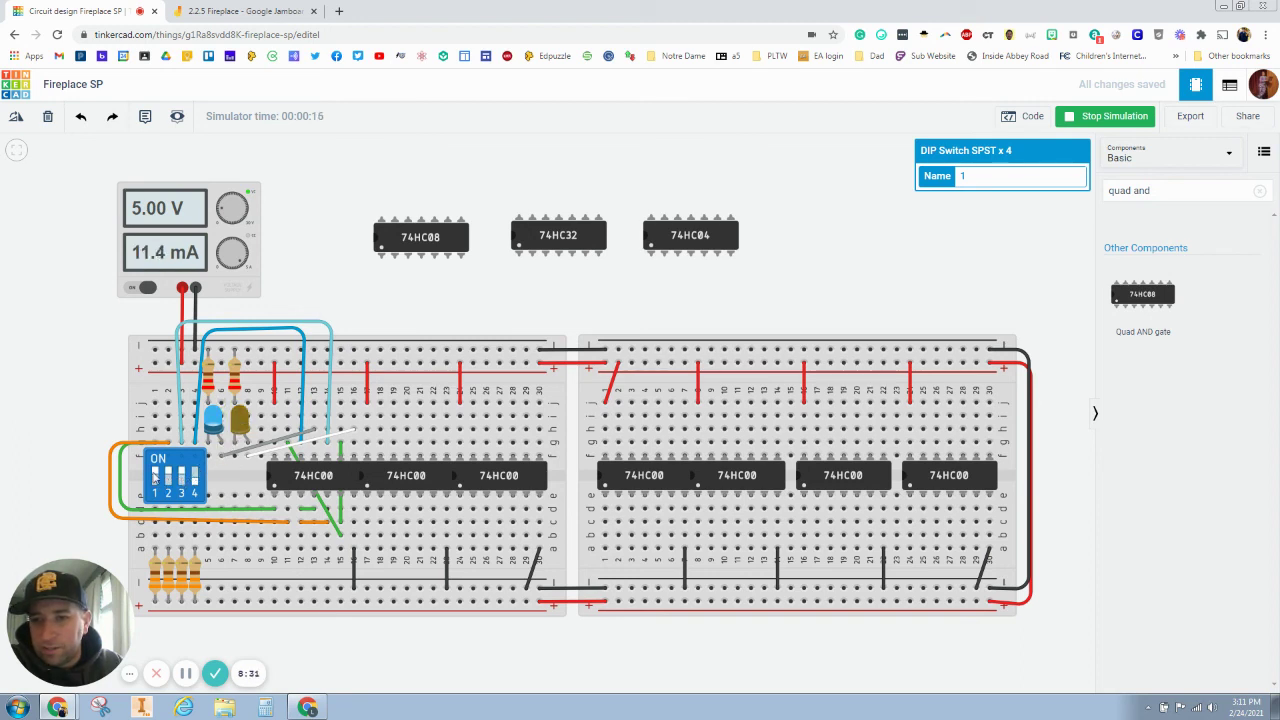
pyautogui.click(183, 480)
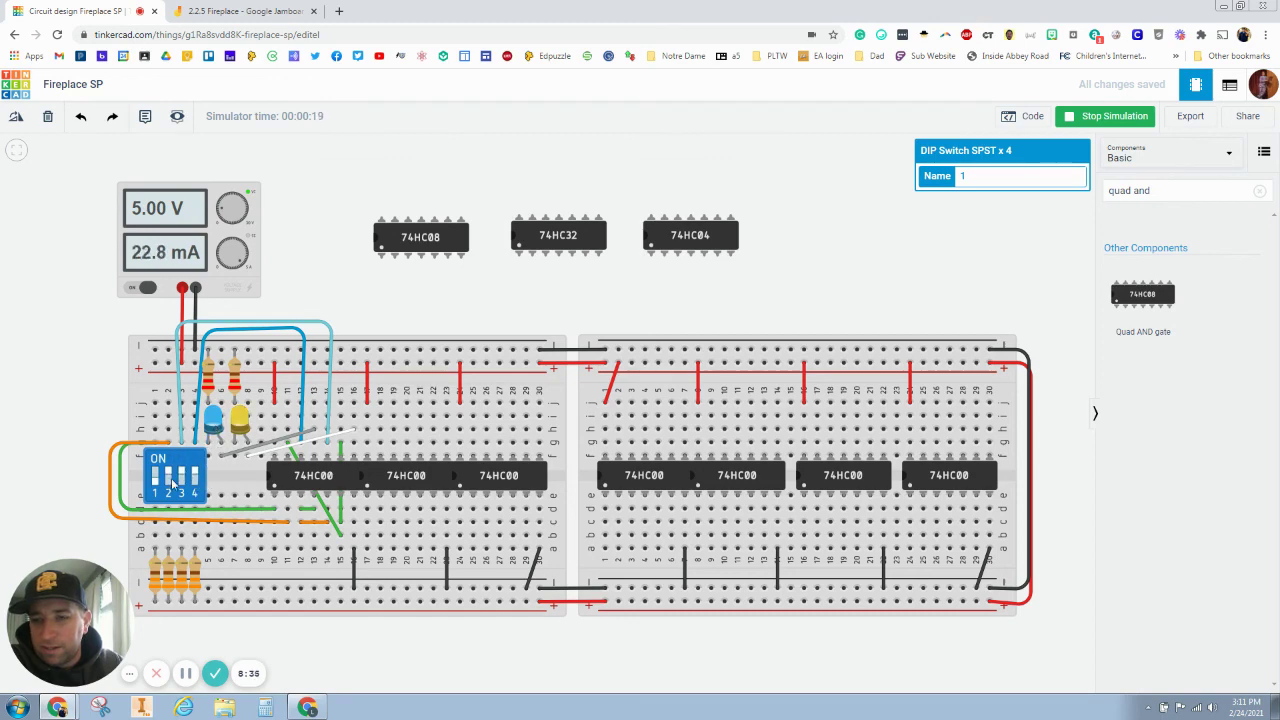
pyautogui.click(157, 490)
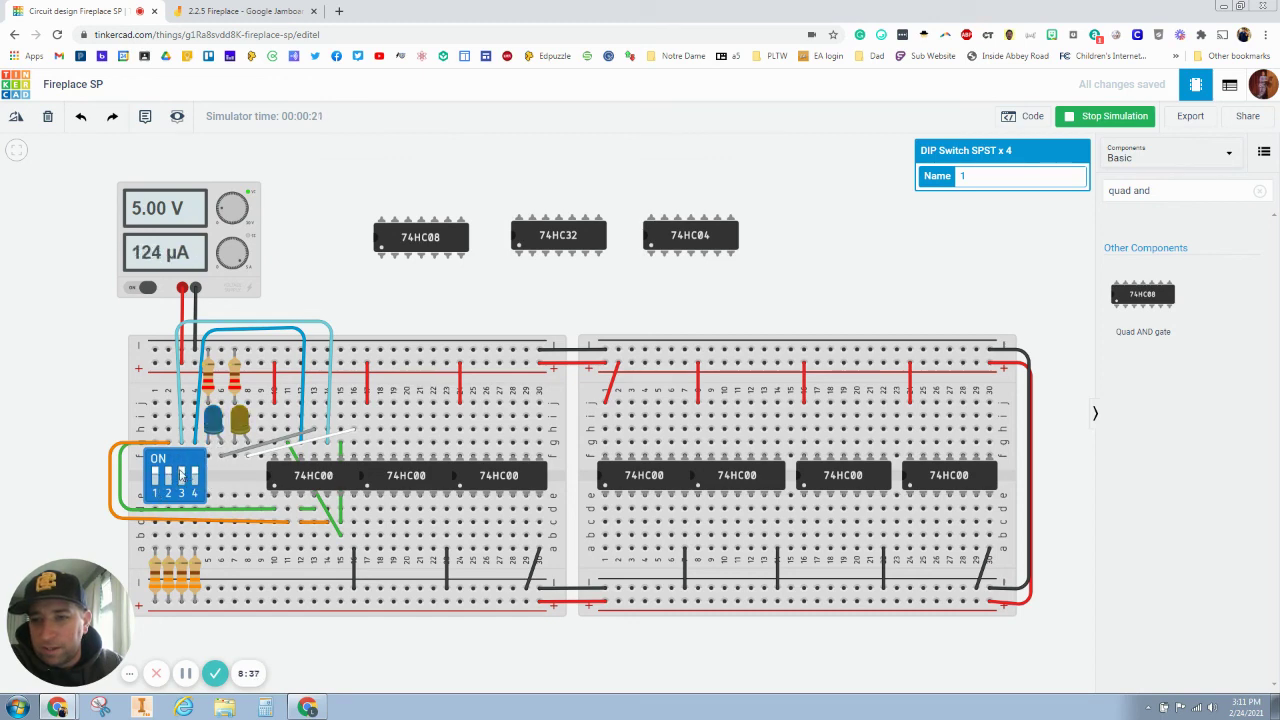
pyautogui.click(182, 479)
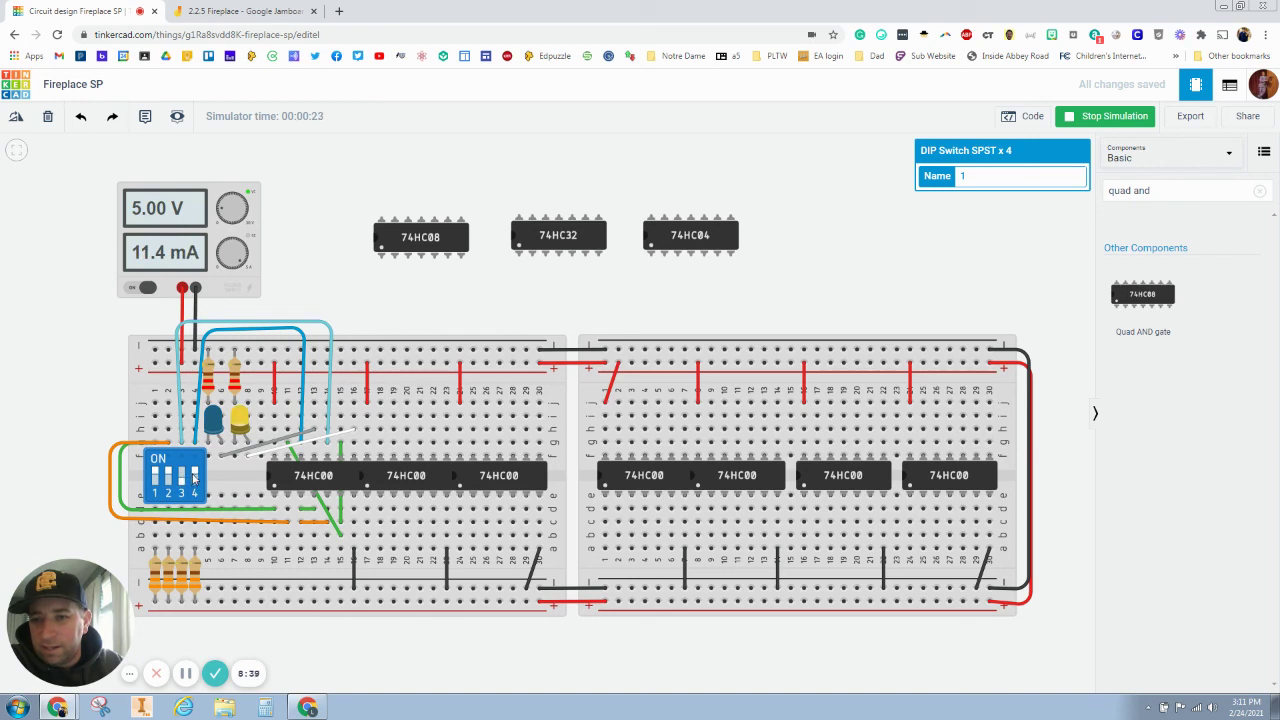
pyautogui.click(195, 478)
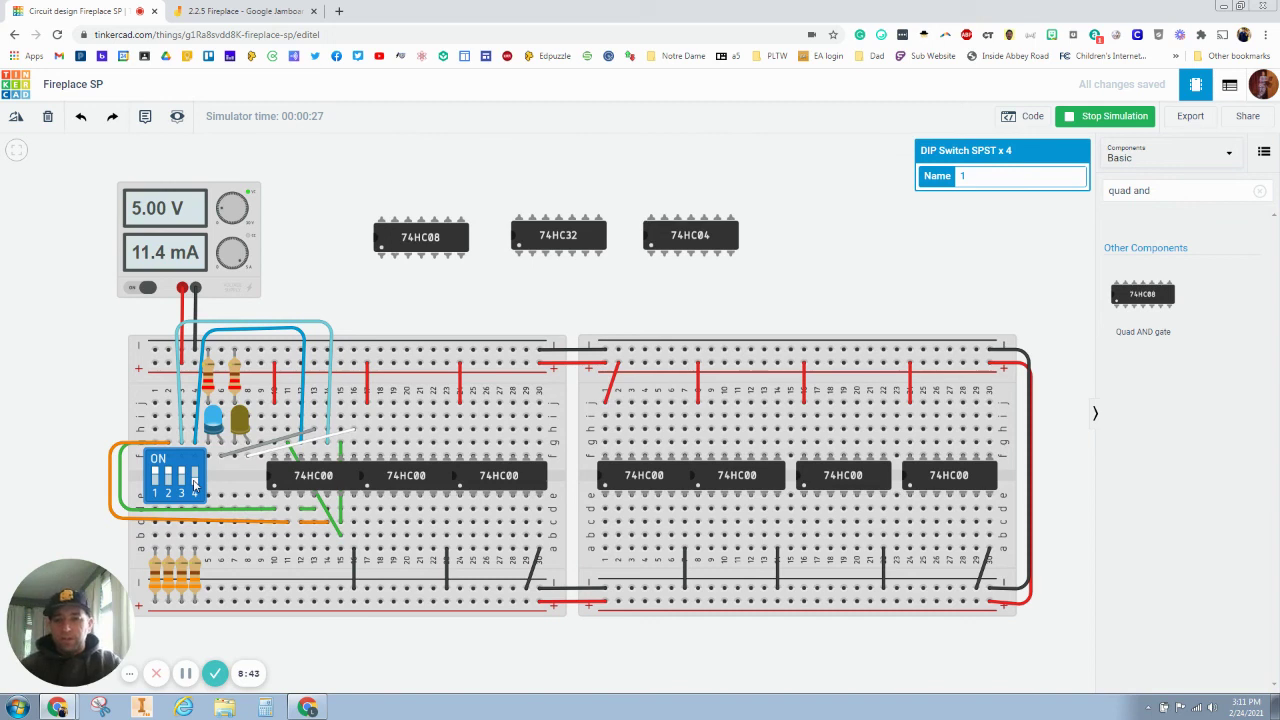
pyautogui.click(195, 482)
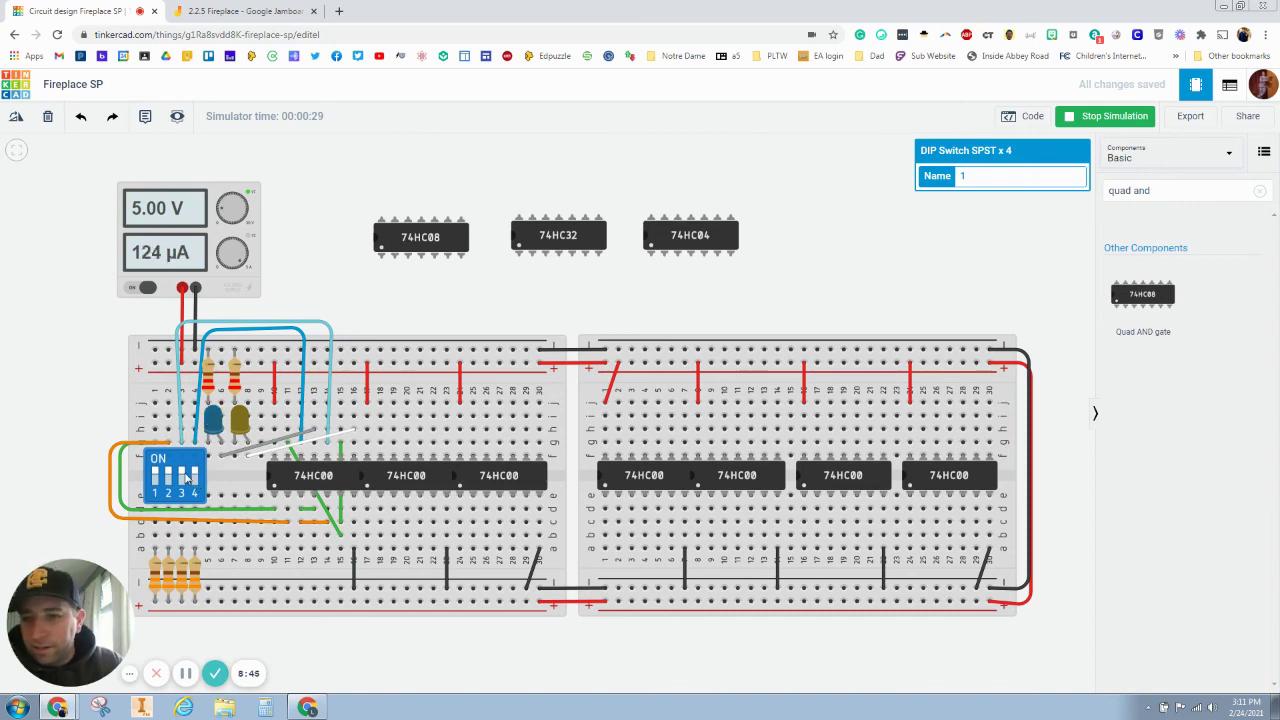